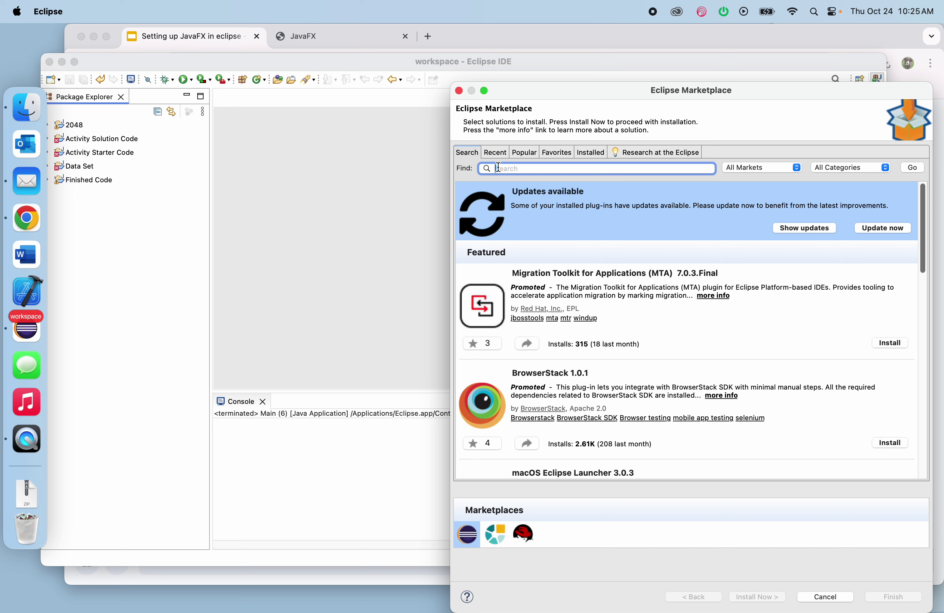
# Search the Eclipse Marketplace for "fx" to check the e(fx)clipse plugin, then close the Marketplace window.
pyautogui.write('fx')
pyautogui.press('Return')
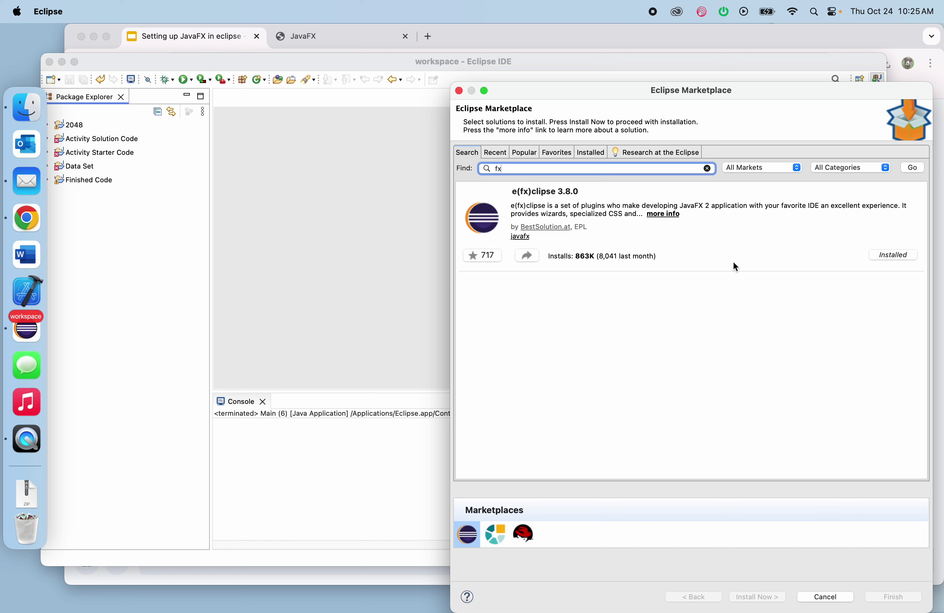
pyautogui.moveTo(684, 95); pyautogui.dragTo(677, 68)
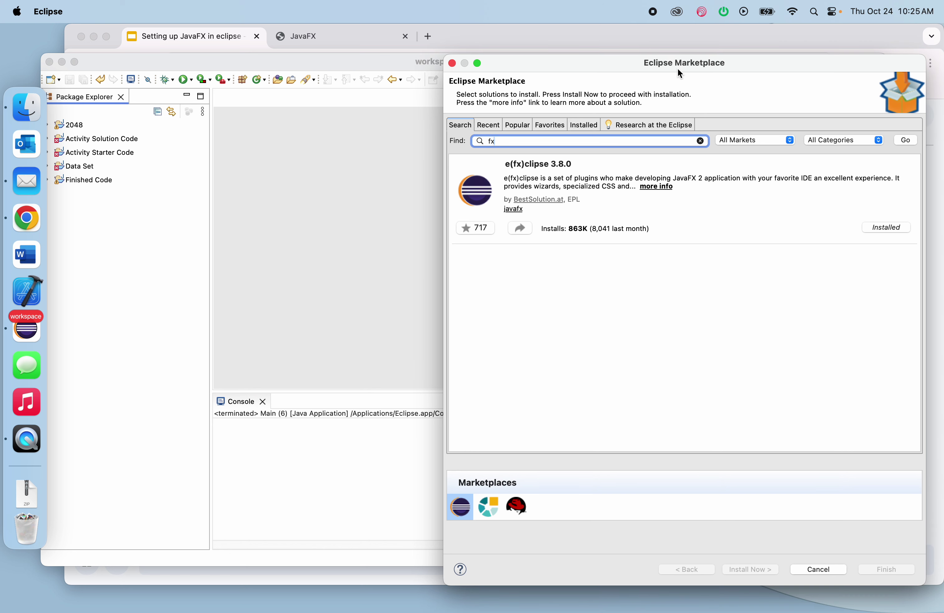
pyautogui.click(452, 63)
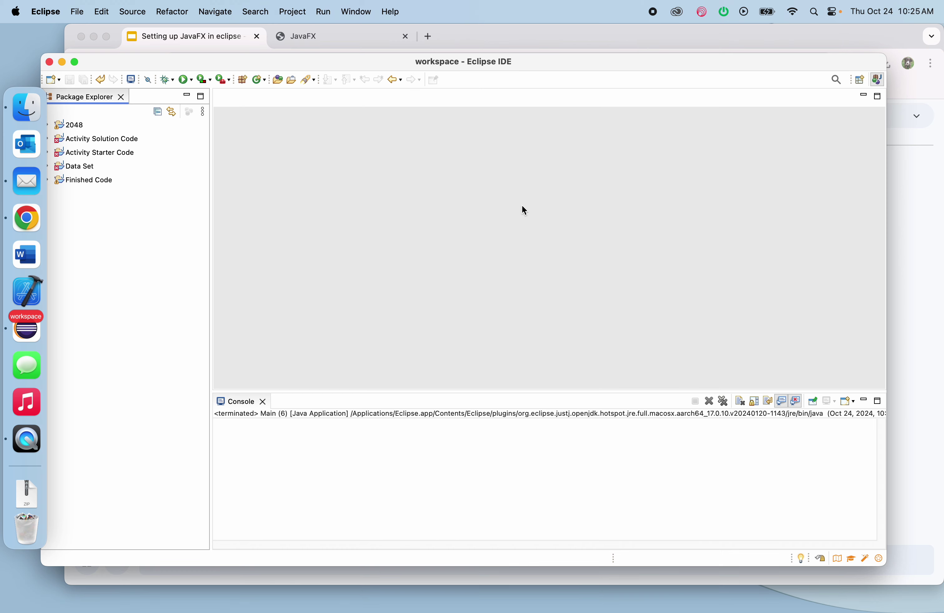
pyautogui.moveTo(494, 62); pyautogui.dragTo(528, 57)
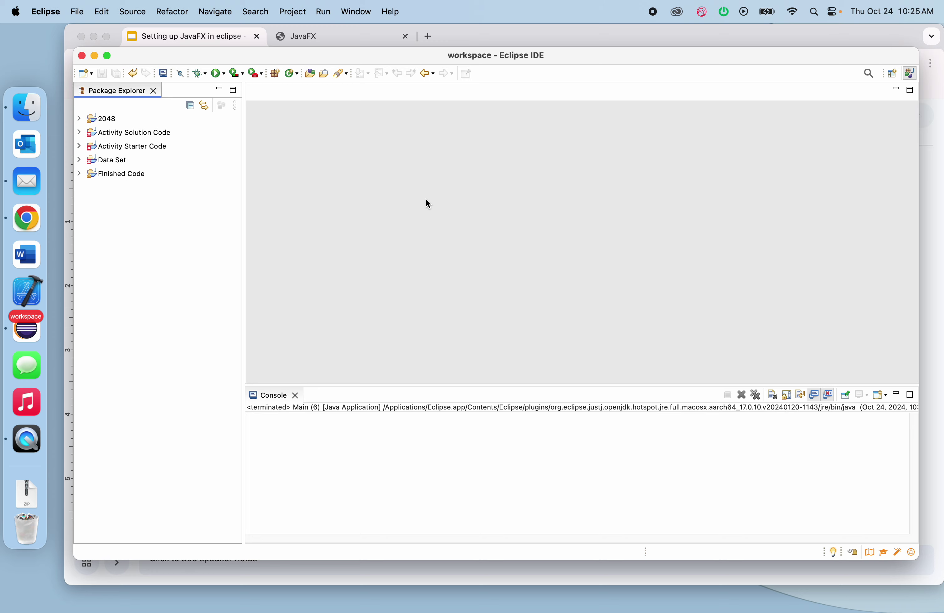
# Switch to Chrome, highlight the slide's jar files item, and open the JavaFX download page from openjfx.io.
pyautogui.click(203, 38)
pyautogui.moveTo(250, 282); pyautogui.dragTo(351, 283)
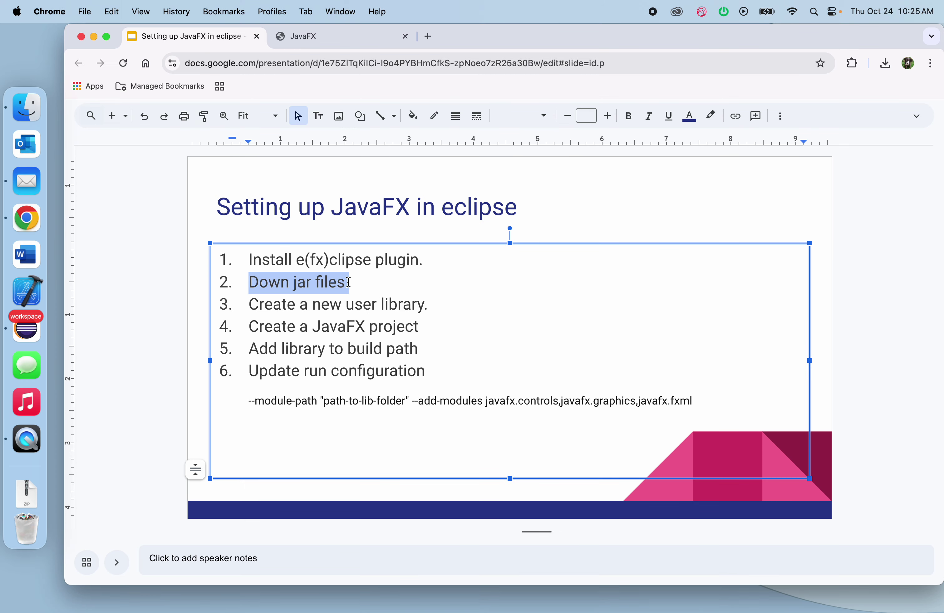
pyautogui.click(336, 38)
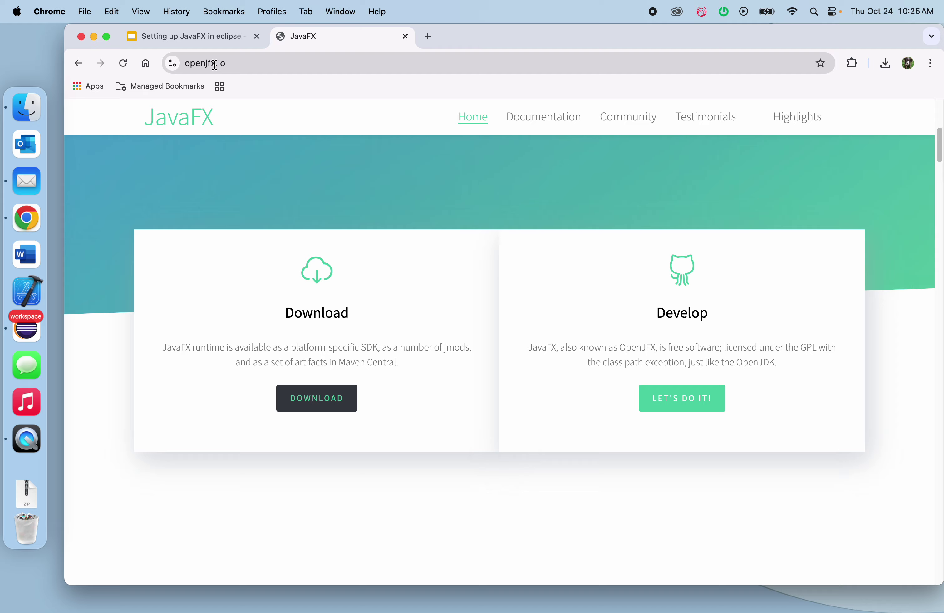
pyautogui.scroll(5, 334, 252)
pyautogui.scroll(-8, 333, 250)
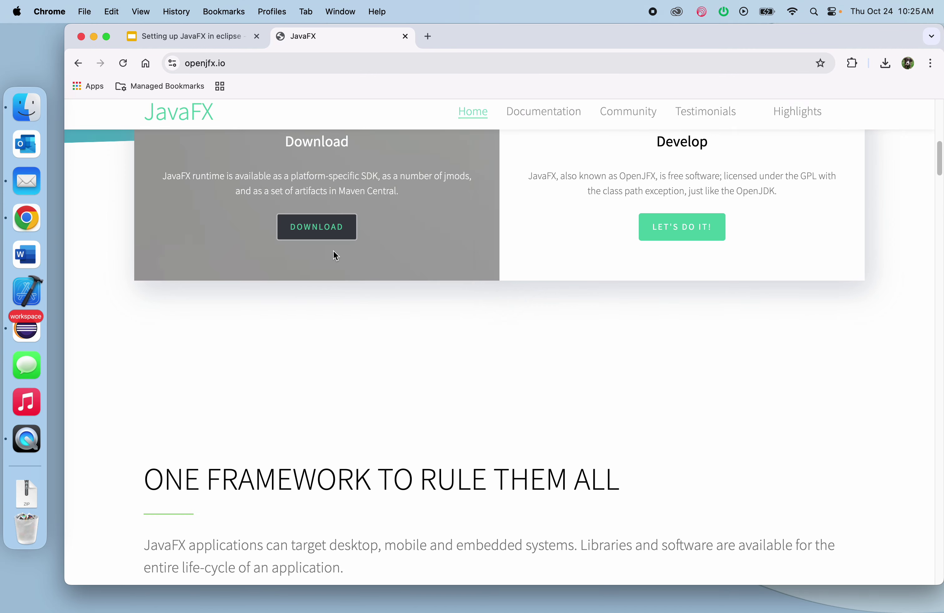
pyautogui.scroll(4, 333, 255)
pyautogui.click(299, 480)
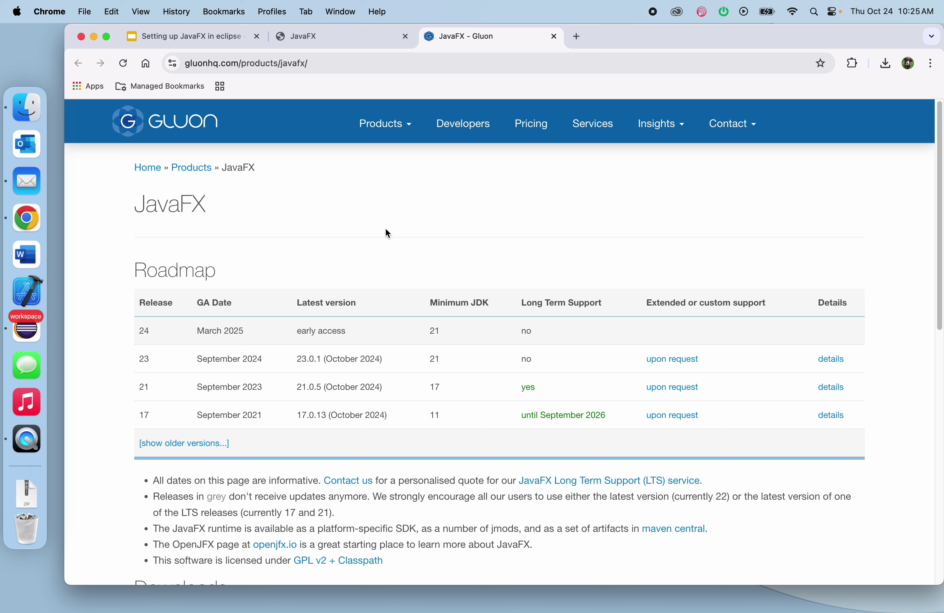
# Examine the JavaFX Roadmap table for the minimum JDK that each release requires.
pyautogui.scroll(-6, 386, 229)
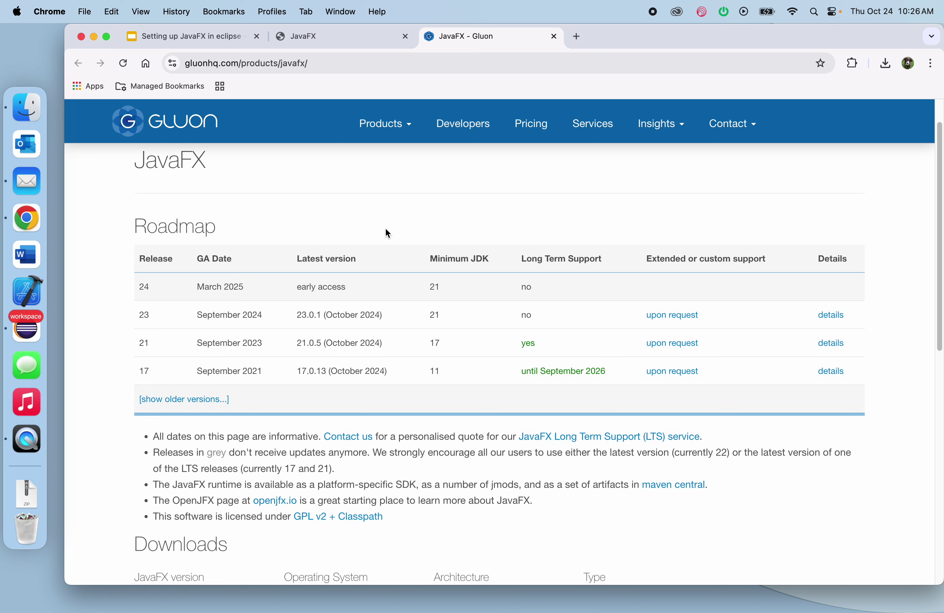
pyautogui.scroll(3, 386, 229)
pyautogui.scroll(-4, 385, 230)
pyautogui.scroll(4, 385, 230)
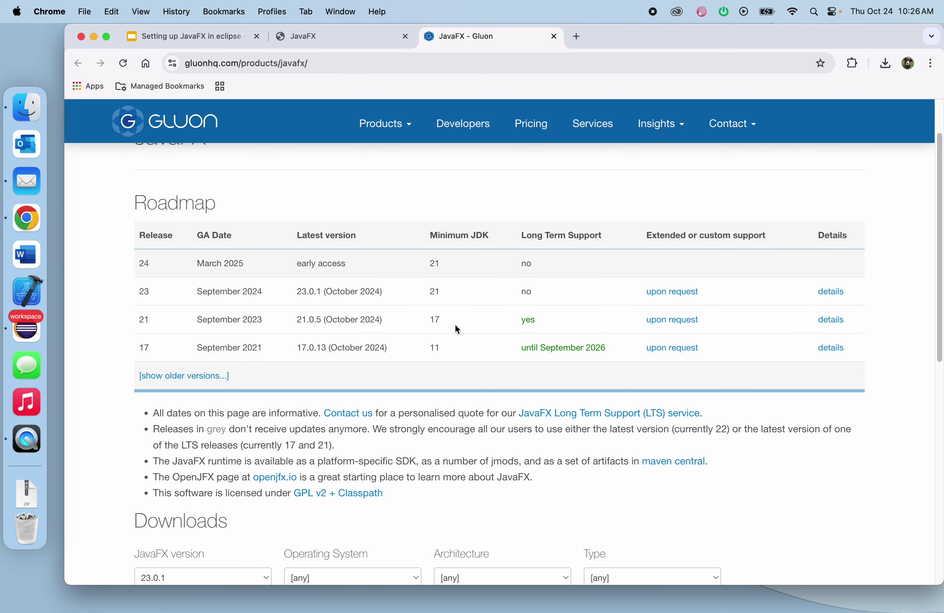
pyautogui.scroll(-3, 451, 333)
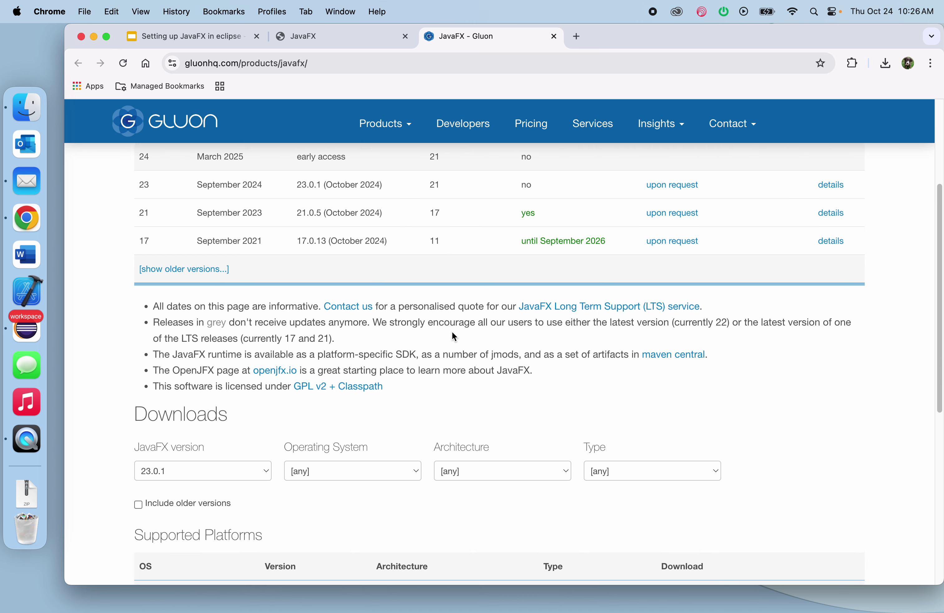
pyautogui.scroll(1, 452, 332)
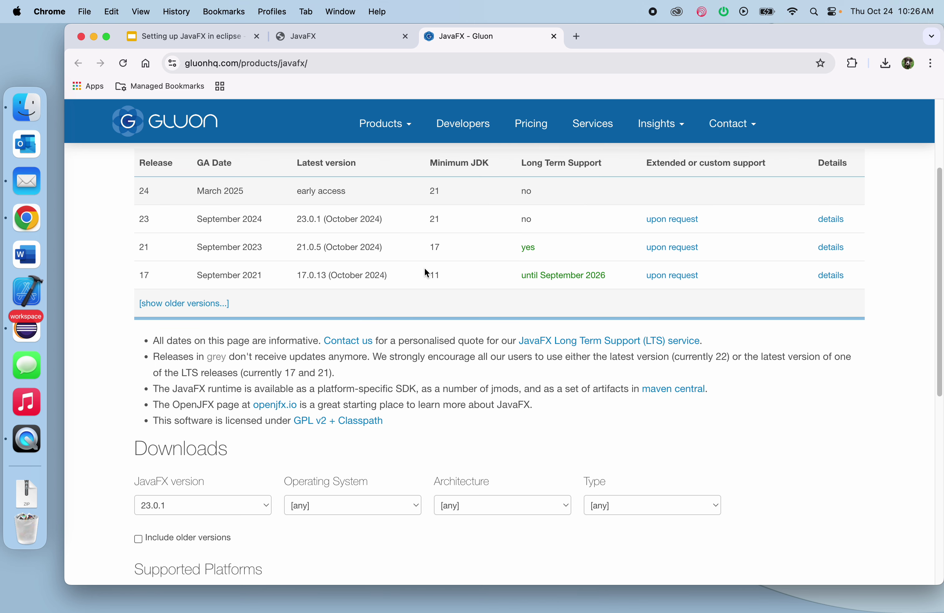
pyautogui.doubleClick(432, 248)
pyautogui.scroll(-6, 169, 366)
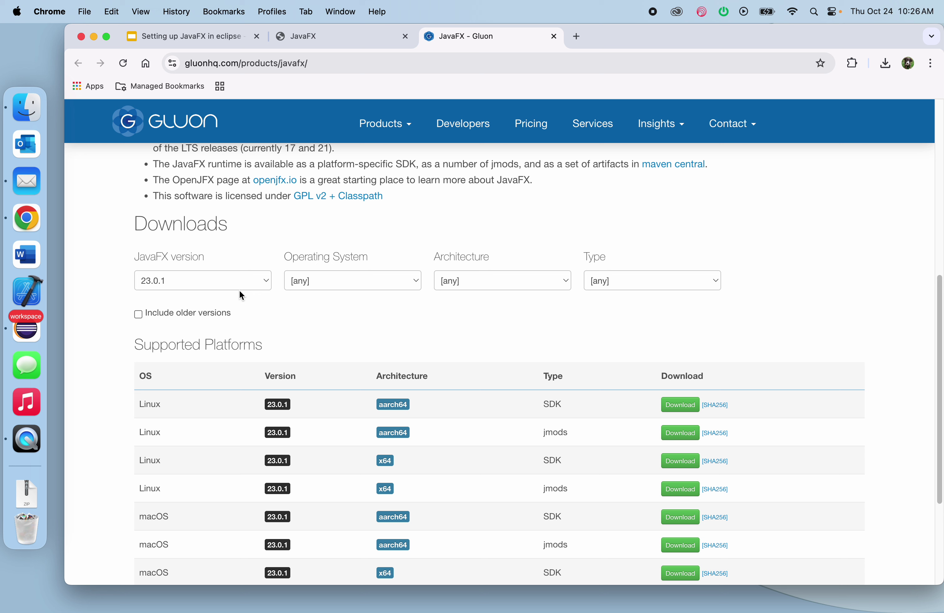
# Filter the JavaFX downloads to version 21.0.5 [LTS], operating system macOS, architecture aarch64 and type SDK.
pyautogui.click(259, 283)
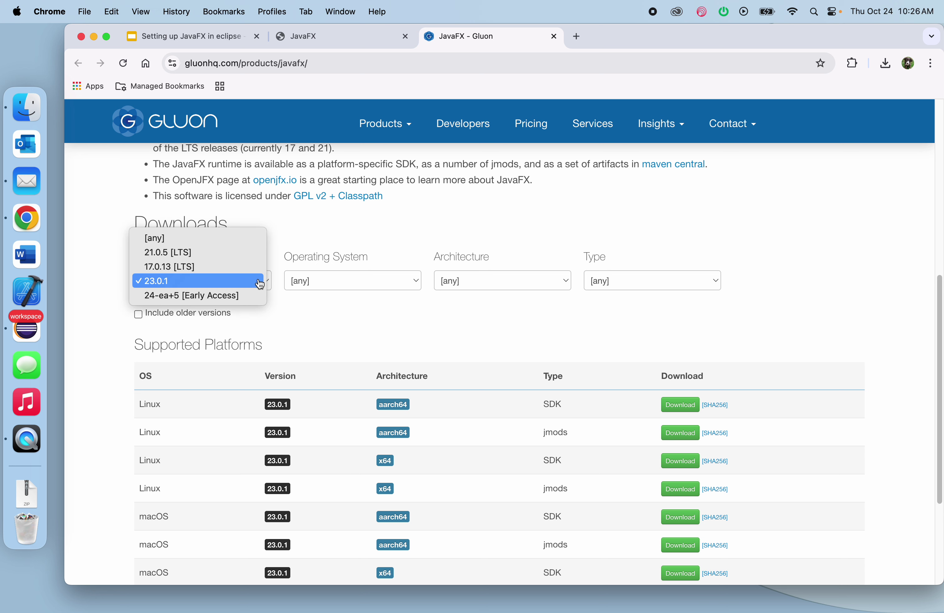
pyautogui.click(207, 254)
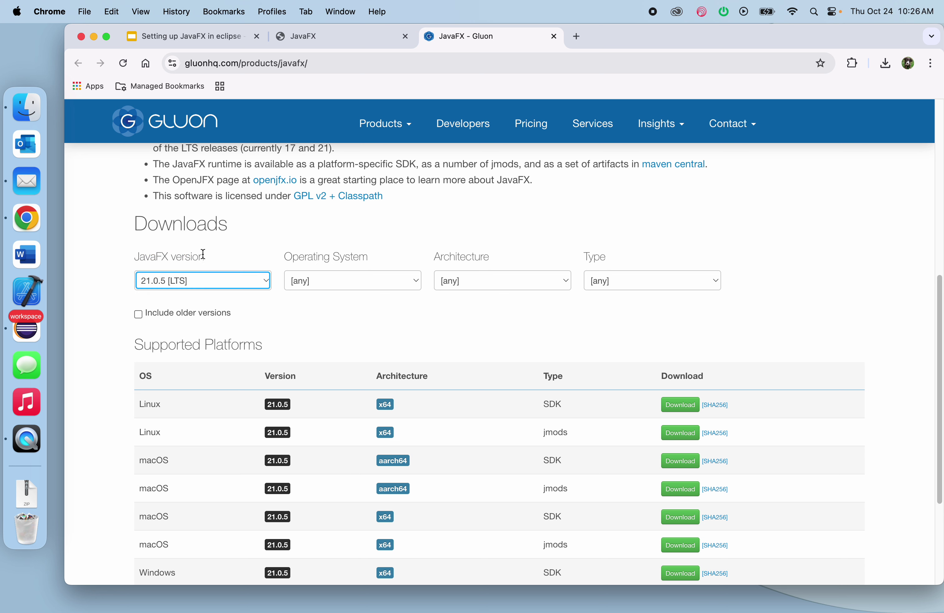
pyautogui.click(329, 290)
pyautogui.click(323, 290)
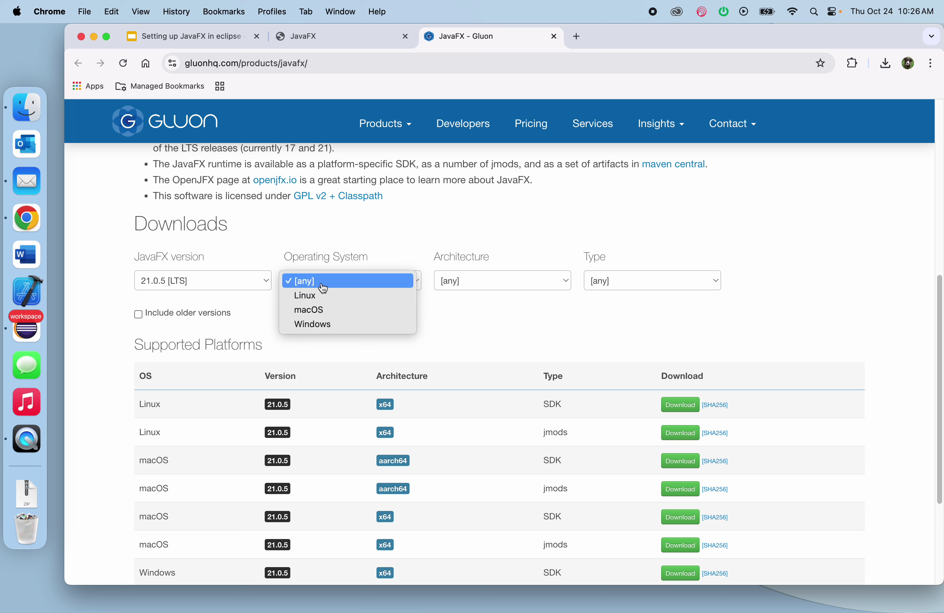
pyautogui.click(318, 309)
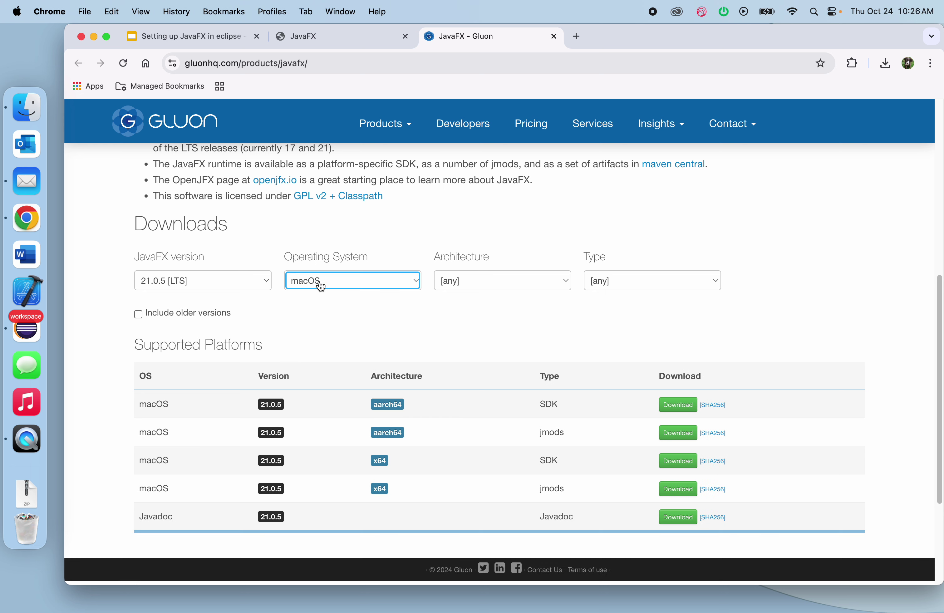
pyautogui.click(322, 286)
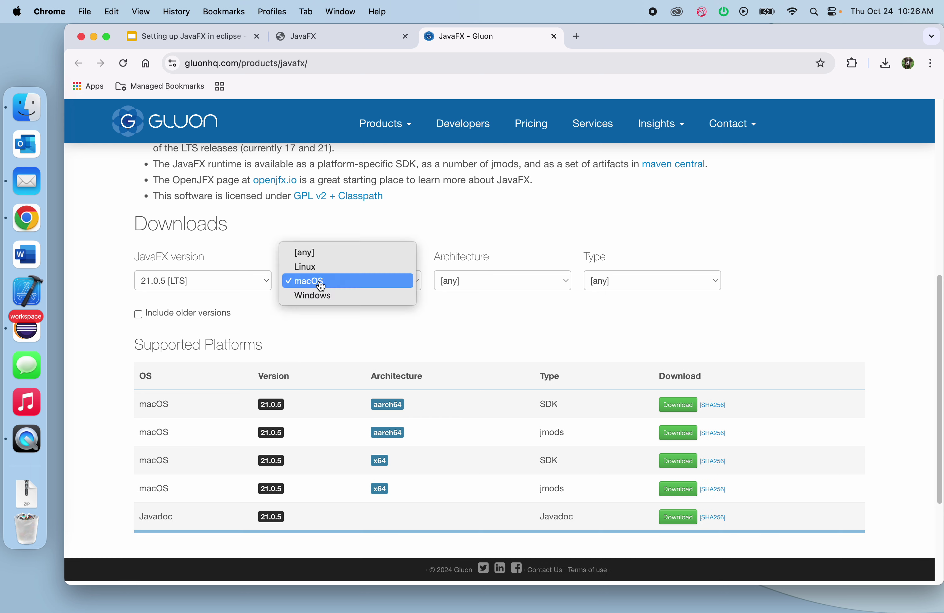
pyautogui.click(389, 325)
pyautogui.click(468, 281)
pyautogui.click(469, 295)
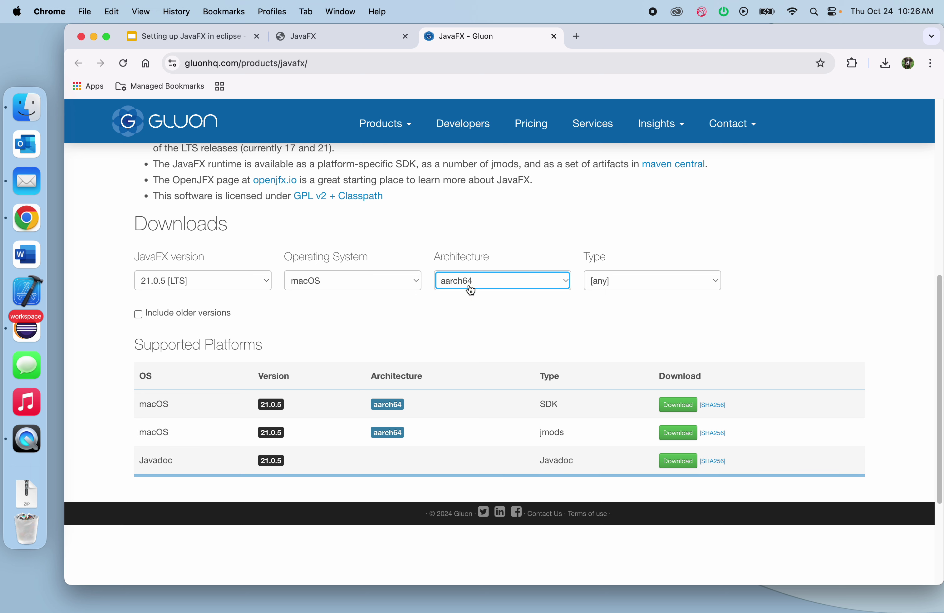
pyautogui.click(631, 289)
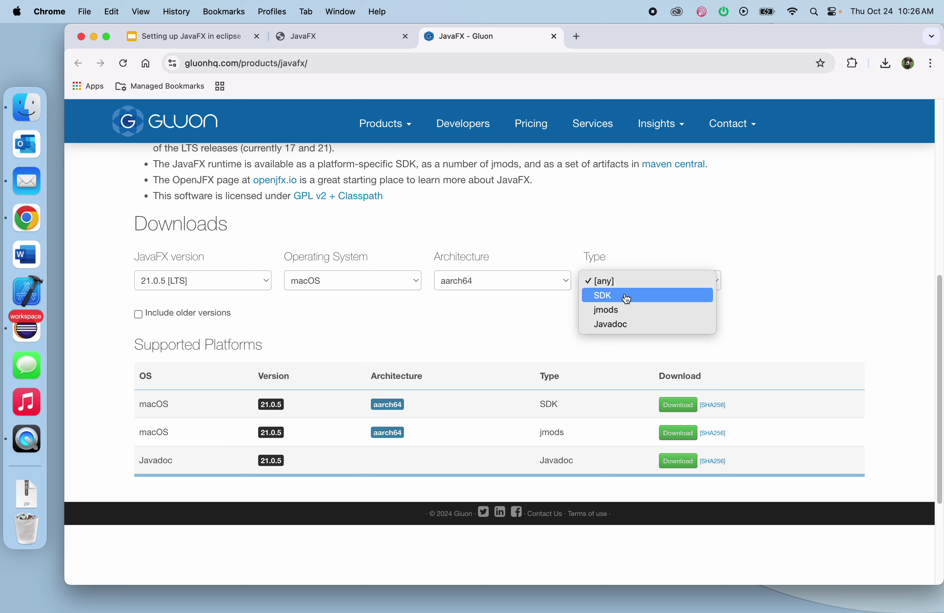
pyautogui.click(627, 299)
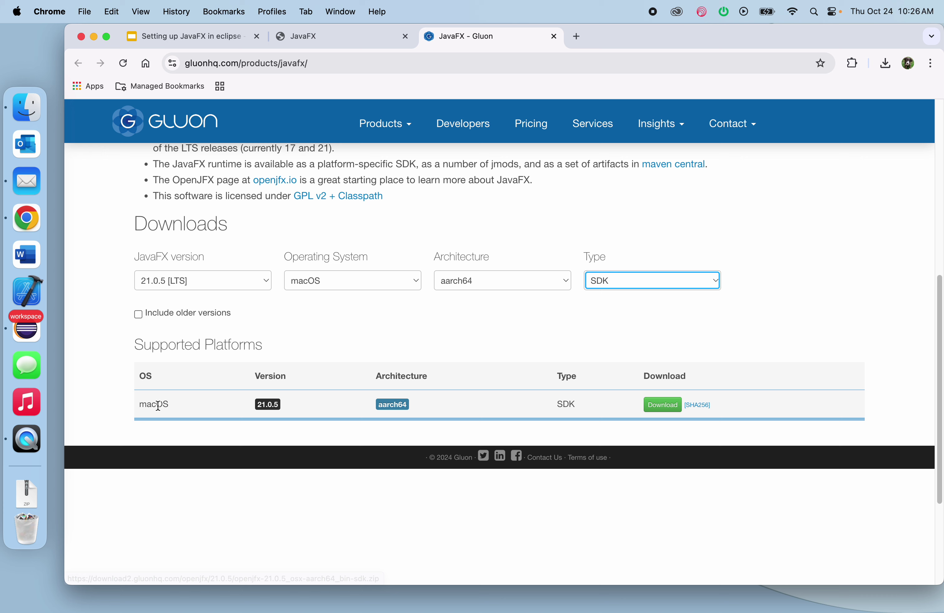
# Open the Downloads folder in Finder, extract the openjfx-21.0.5 SDK archive and expand the javafx-sdk-21.0.5 folder.
pyautogui.click(24, 503)
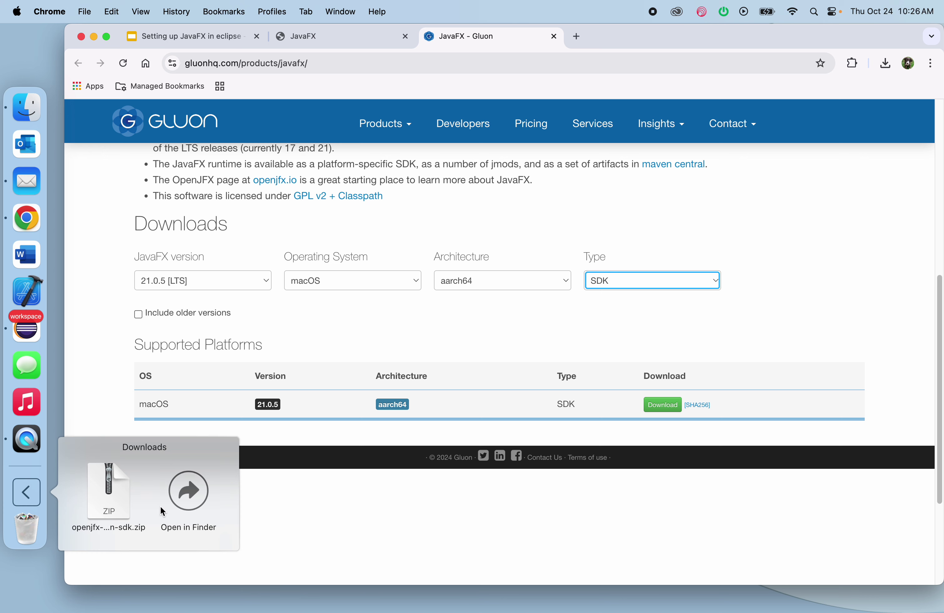
pyautogui.click(165, 502)
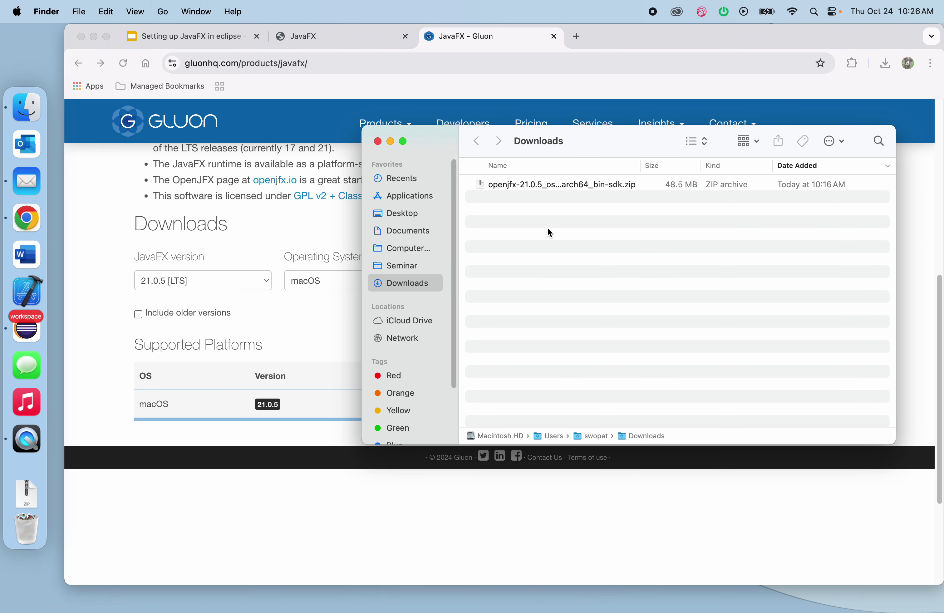
pyautogui.doubleClick(485, 184)
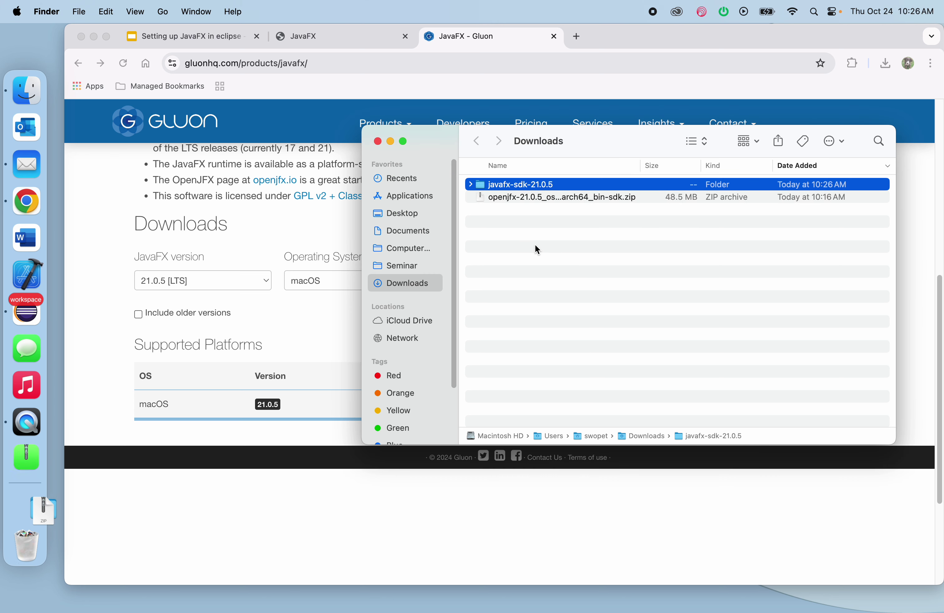
pyautogui.click(471, 184)
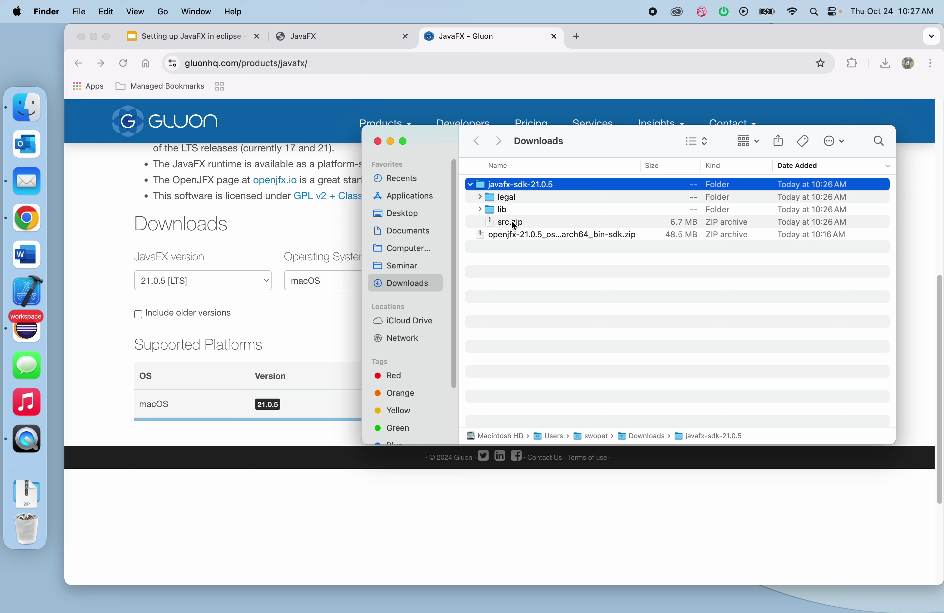
# Copy the javafx-sdk-21.0.5 folder into the Computer Science folder and close the Finder window.
pyautogui.rightClick(479, 183)
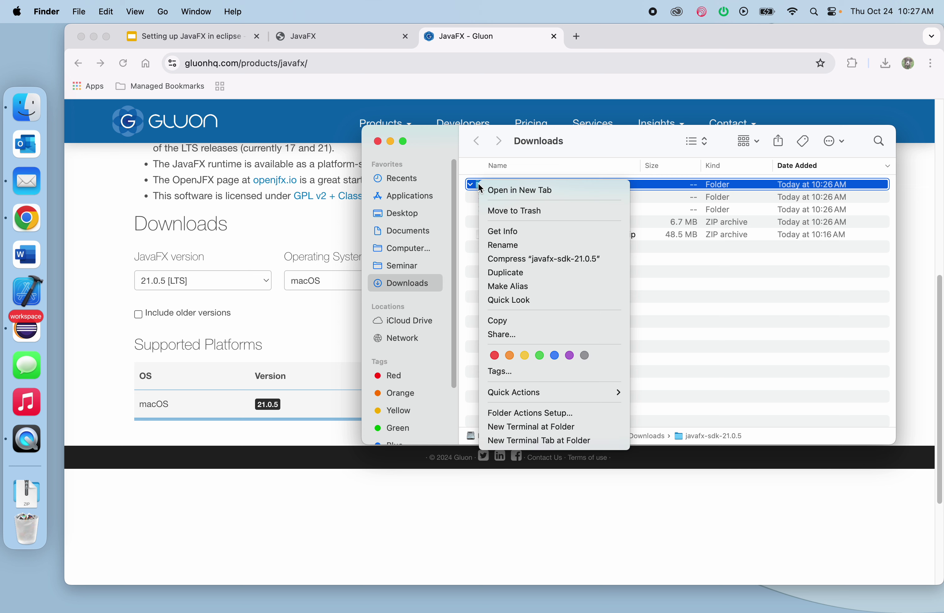
pyautogui.click(498, 321)
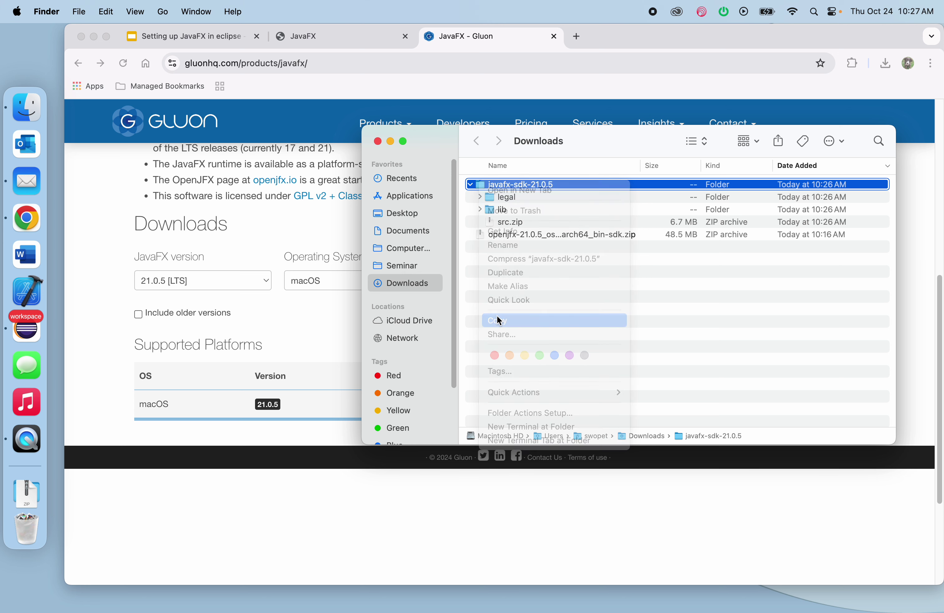
pyautogui.click(408, 250)
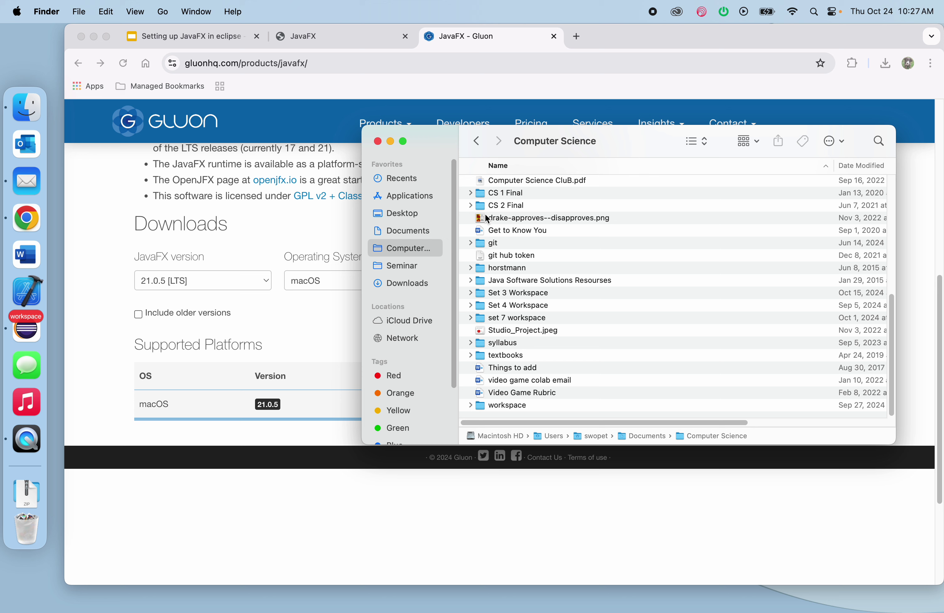
pyautogui.press('super+v')
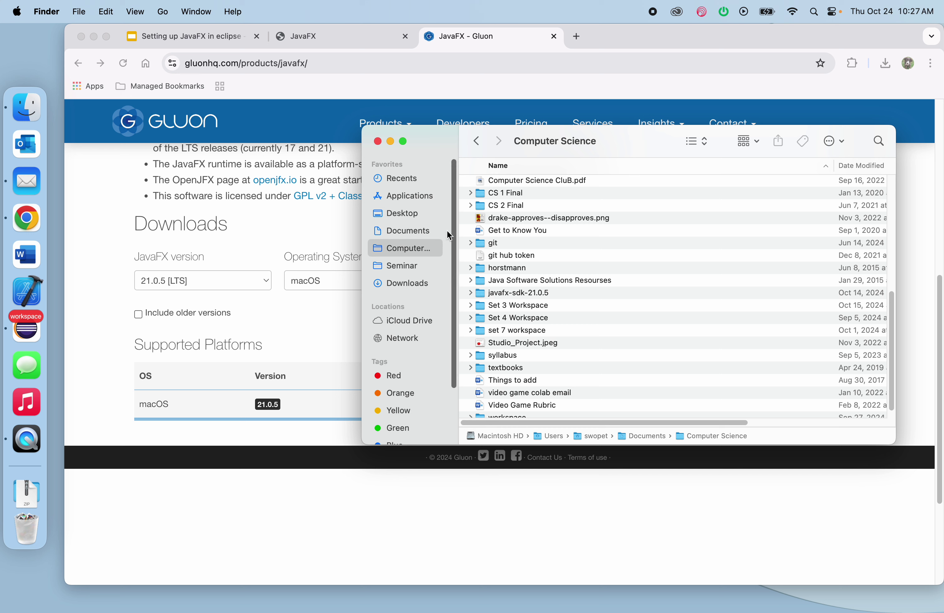
pyautogui.click(377, 141)
# Highlight "Create a new user library" on the setup slide, then switch to Eclipse and filter its preferences for "libr".
pyautogui.click(193, 36)
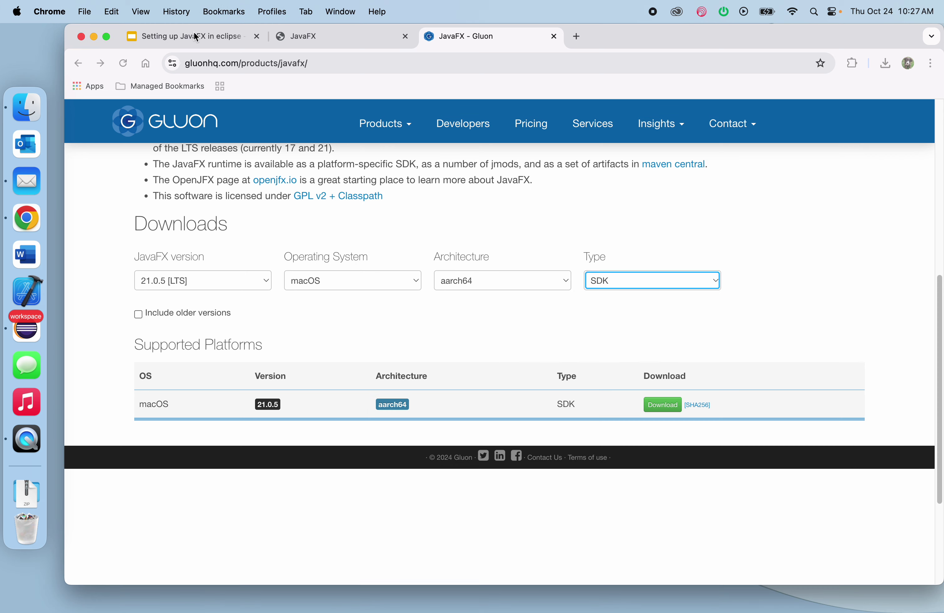
pyautogui.moveTo(259, 307); pyautogui.dragTo(426, 306)
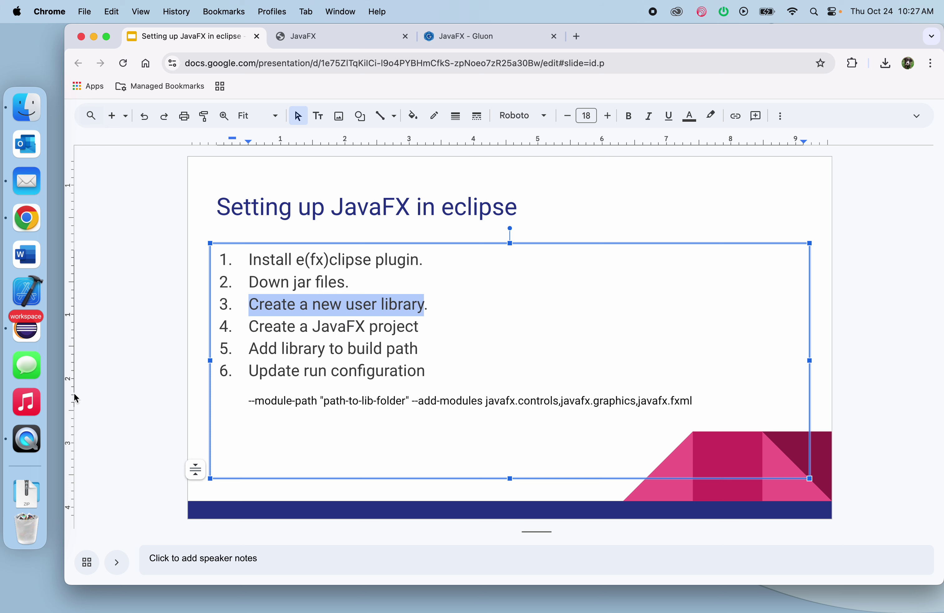
pyautogui.click(27, 329)
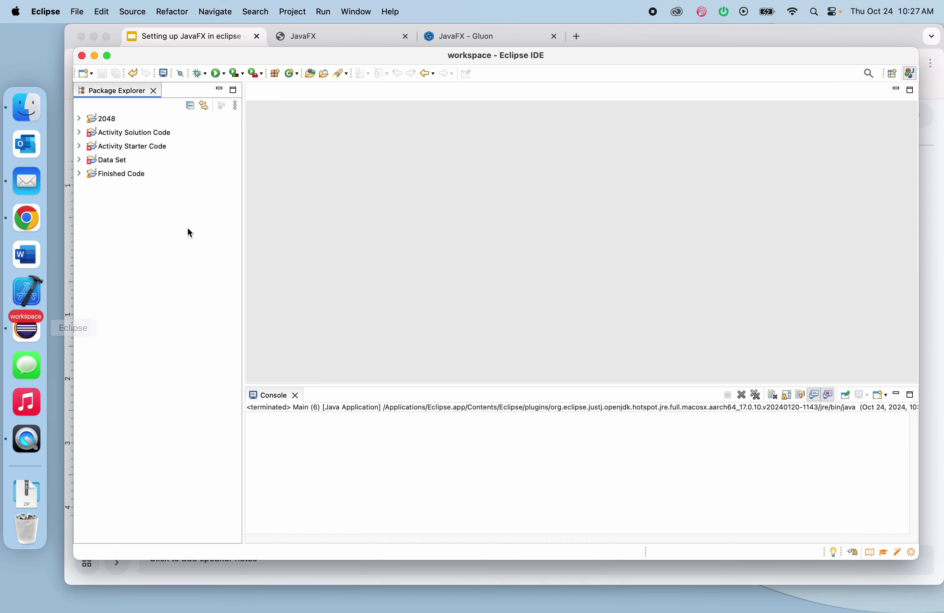
pyautogui.click(49, 11)
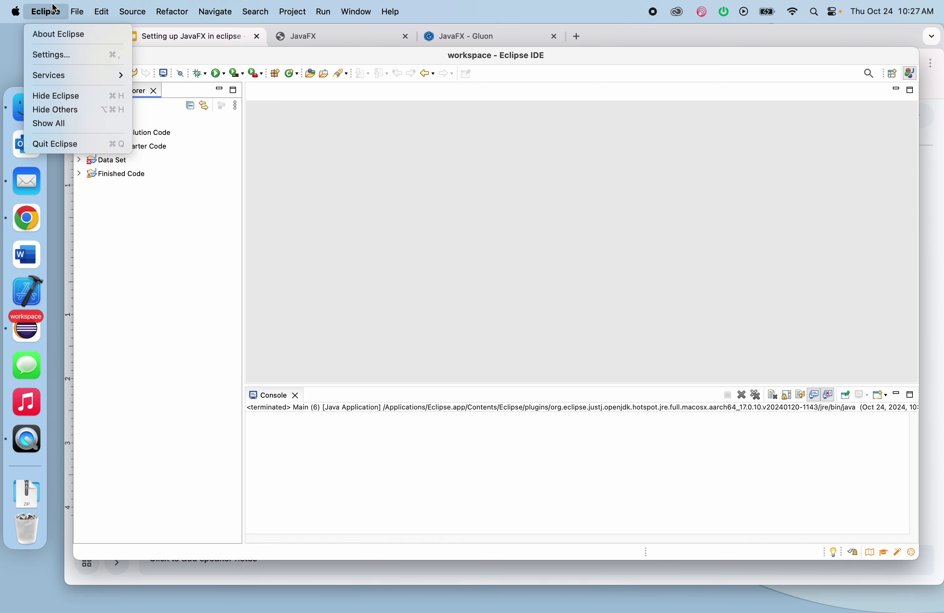
pyautogui.click(48, 56)
pyautogui.write('li')
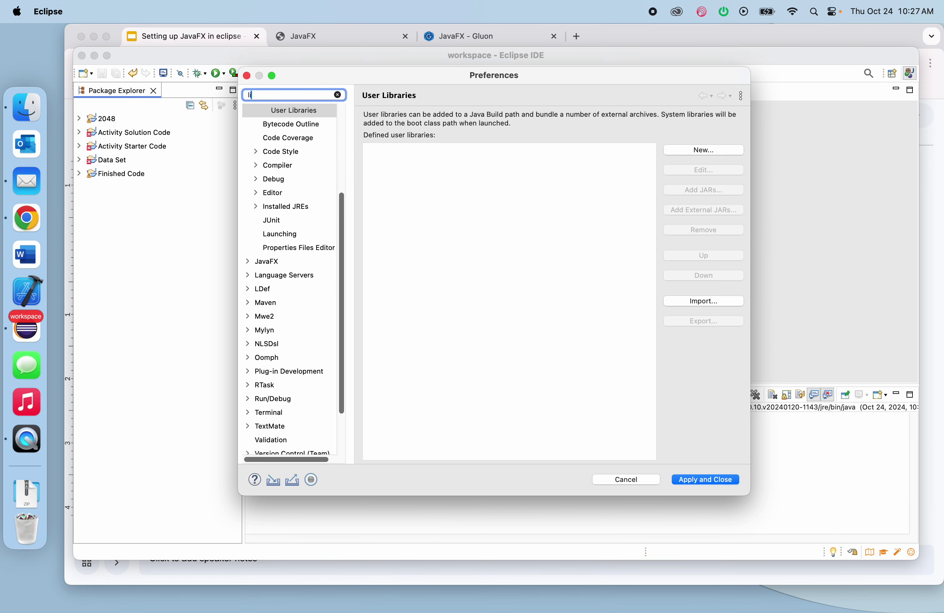
pyautogui.write('br')
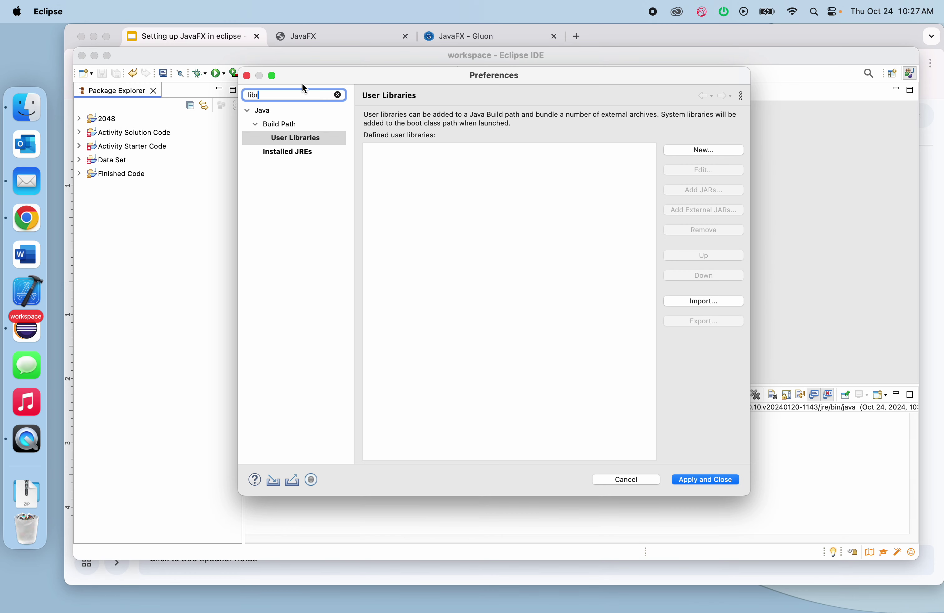
# Create a new user library named JavaFx.
pyautogui.click(284, 140)
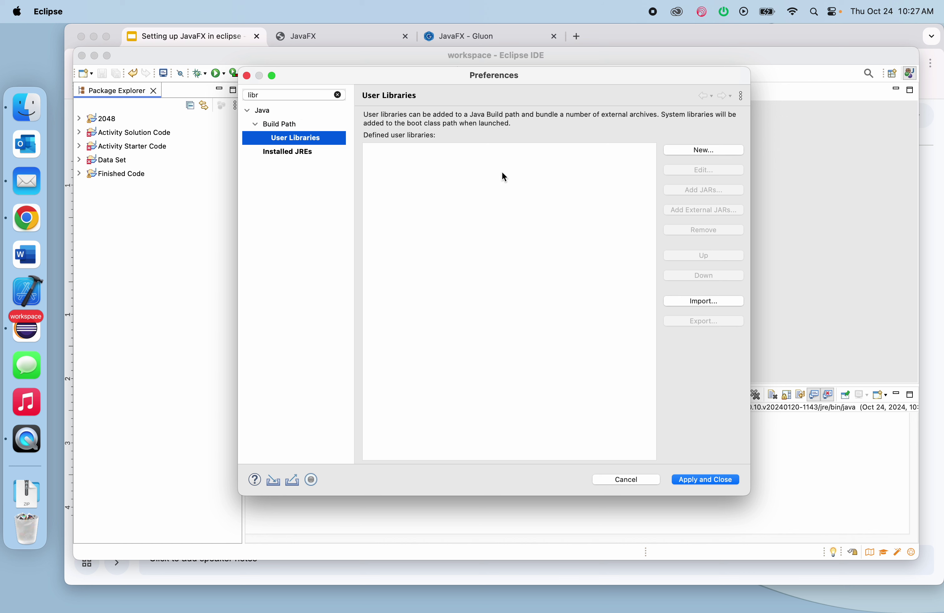
pyautogui.click(710, 154)
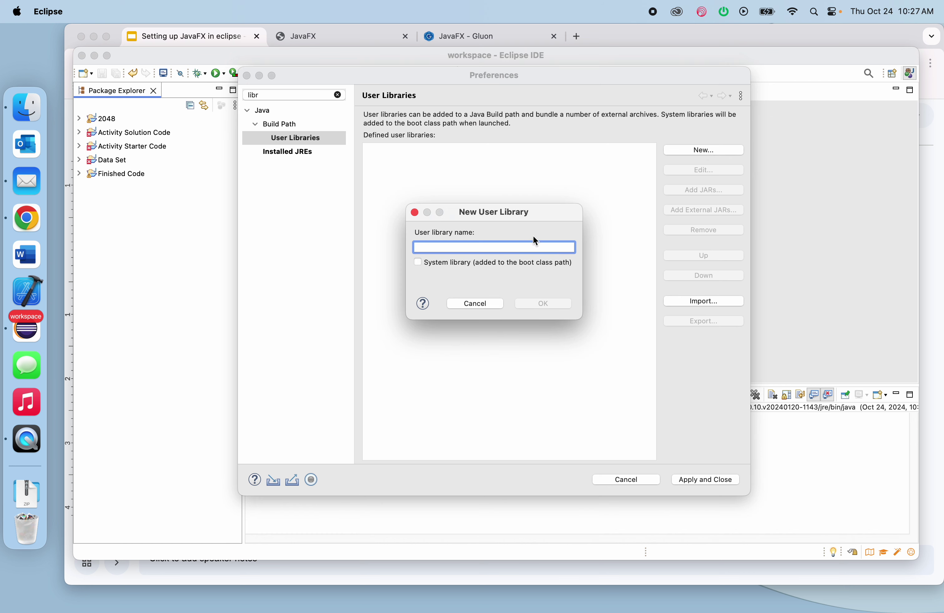
pyautogui.write('Java')
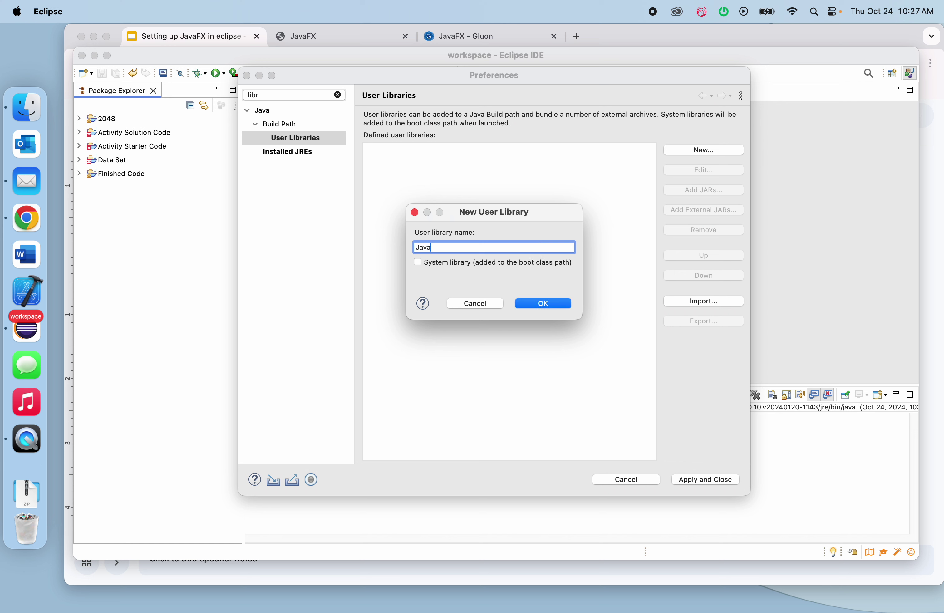
pyautogui.write('Fx')
pyautogui.click(541, 305)
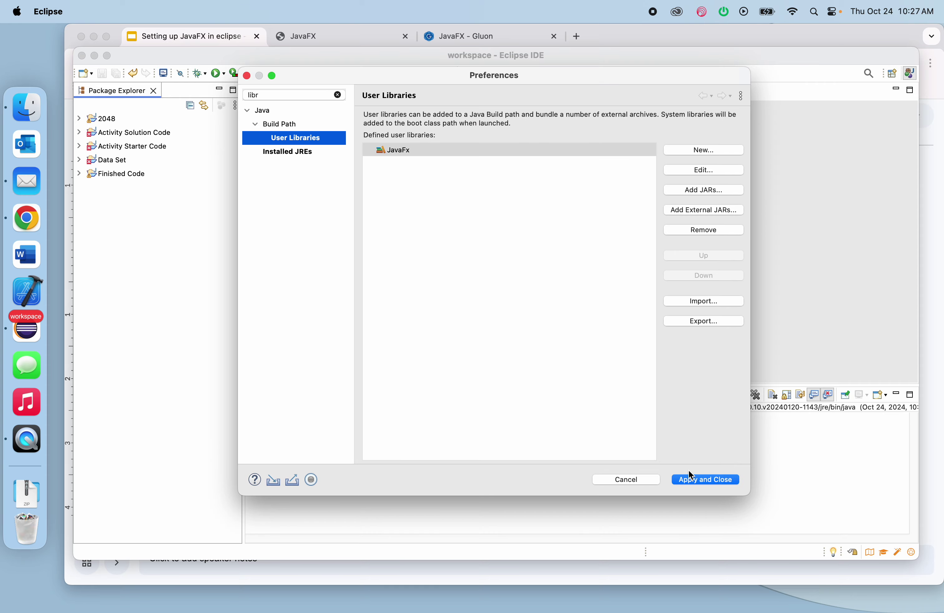
# Add the eight external JARs from the javafx-sdk-21.0.5 lib folder, javafx-swt.jar through javafx.web.jar, to the JavaFx library and apply the preferences.
pyautogui.click(692, 211)
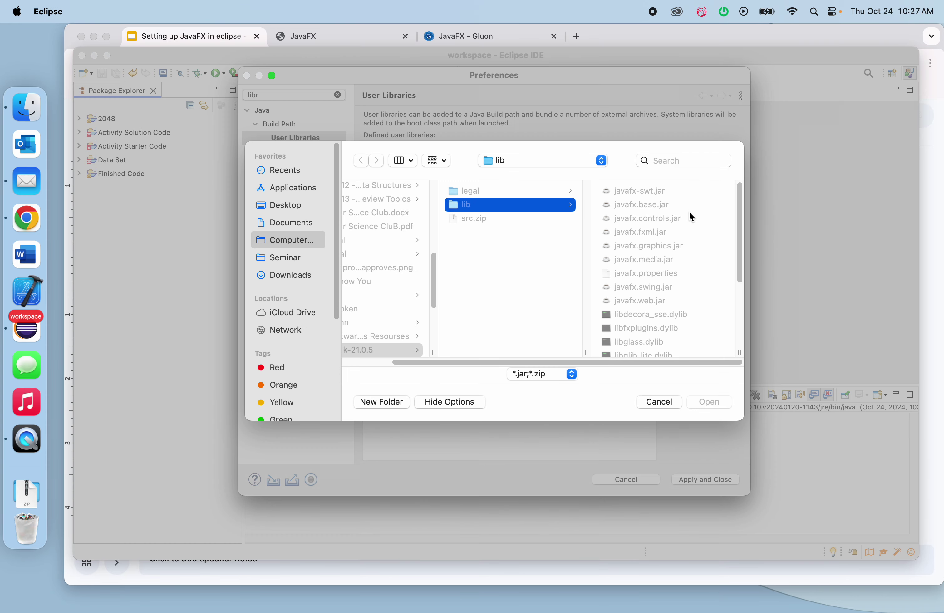
pyautogui.moveTo(501, 362); pyautogui.dragTo(433, 372)
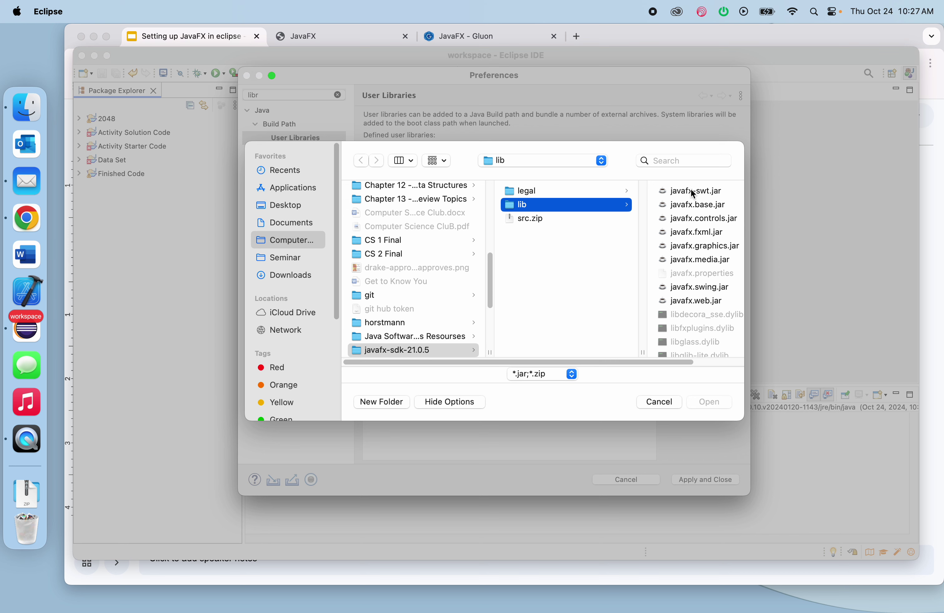
pyautogui.click(676, 191)
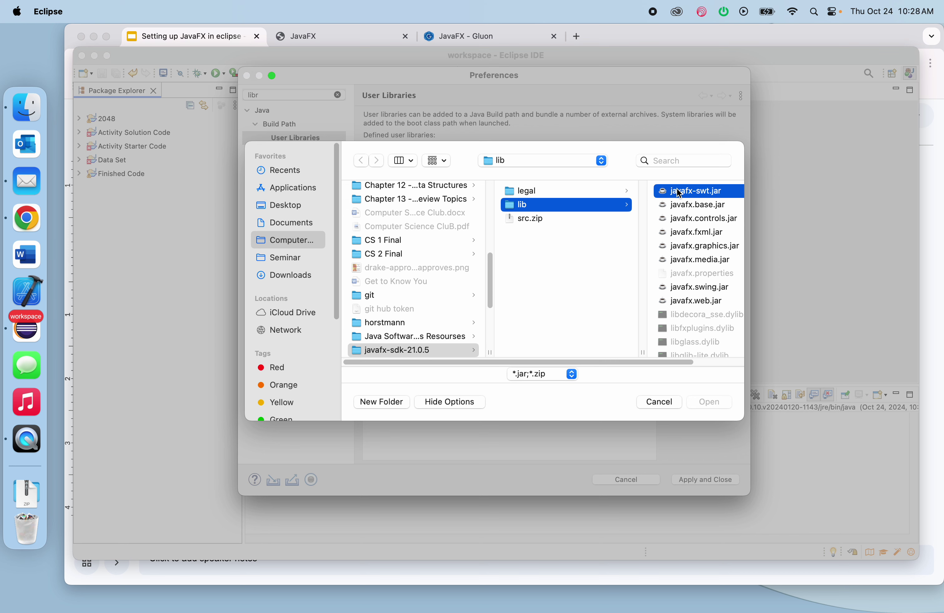
pyautogui.hotkey('shift', 'Down')
pyautogui.hotkey('shift', 'Down')
pyautogui.hotkey('shift', 'Down')
pyautogui.hotkey('shift', 'Down')
pyautogui.hotkey('shift', 'Down')
pyautogui.hotkey('shift', 'Down')
pyautogui.hotkey('shift', 'Down')
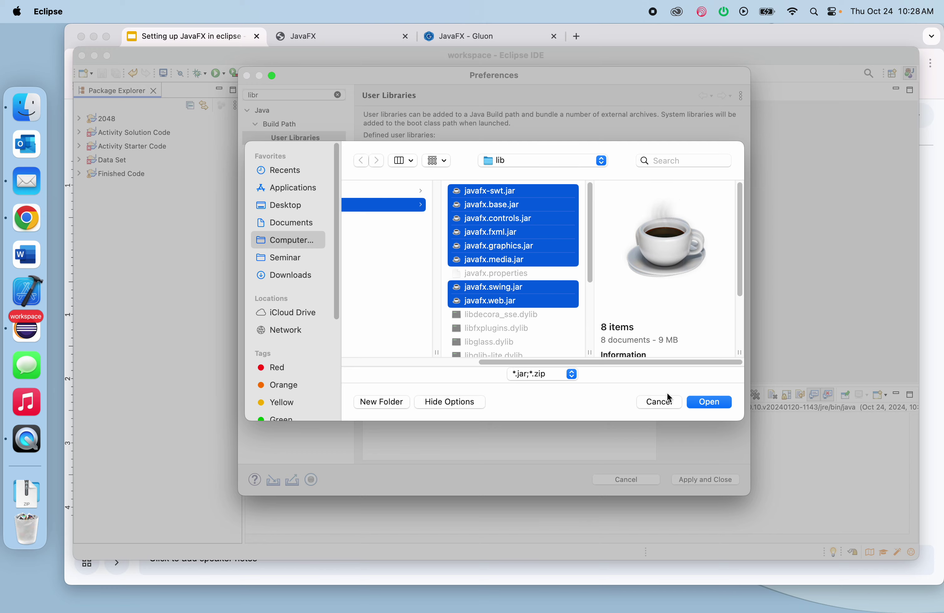
pyautogui.click(712, 403)
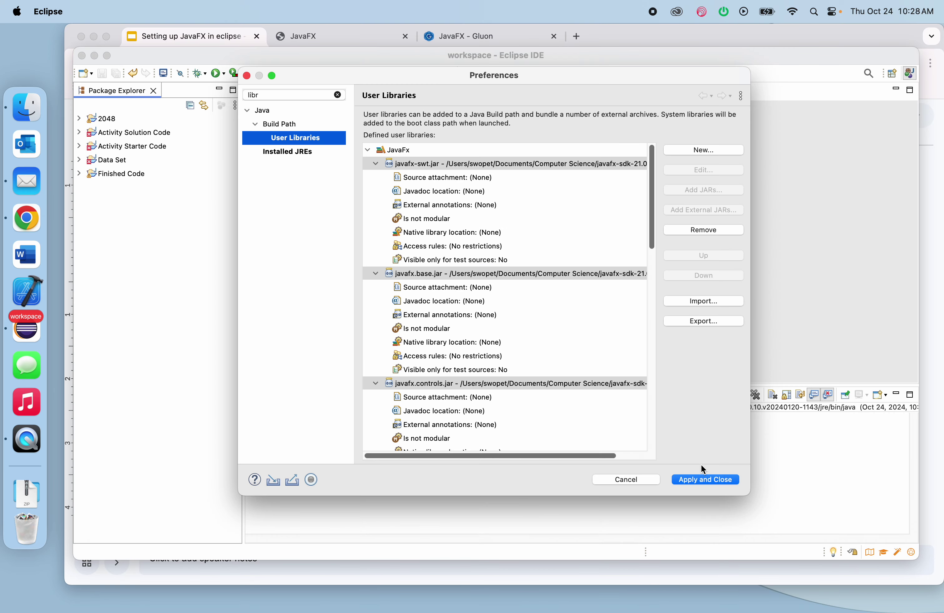
pyautogui.click(696, 481)
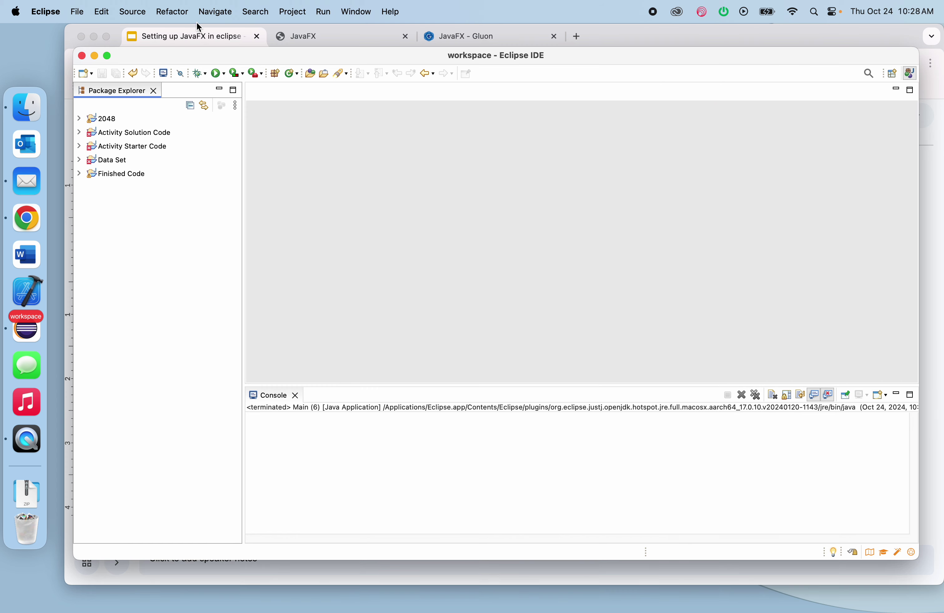
# Consult the setup slide in Chrome, then return to Eclipse and start a new JavaFX Project named Hello.
pyautogui.click(193, 36)
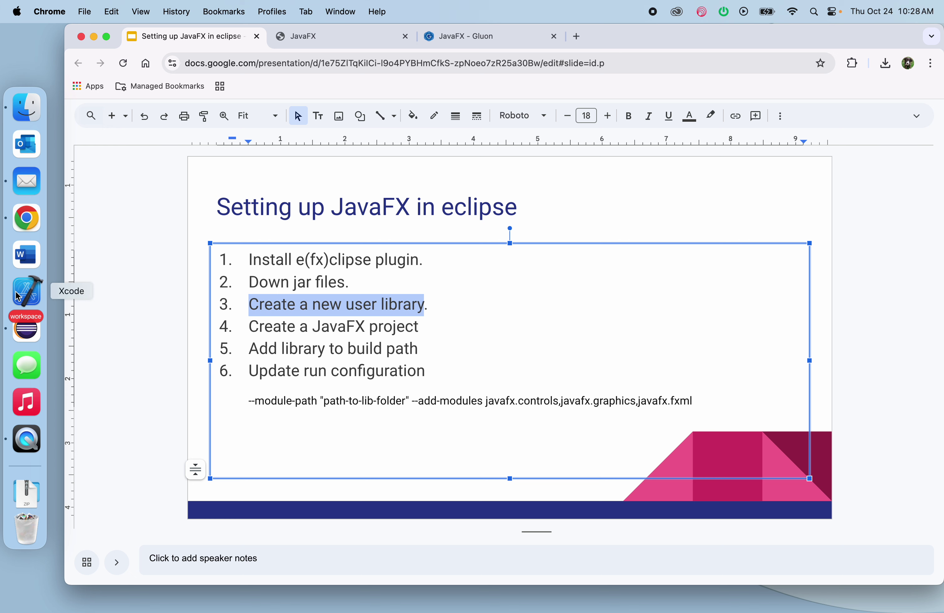
pyautogui.click(26, 328)
pyautogui.rightClick(155, 201)
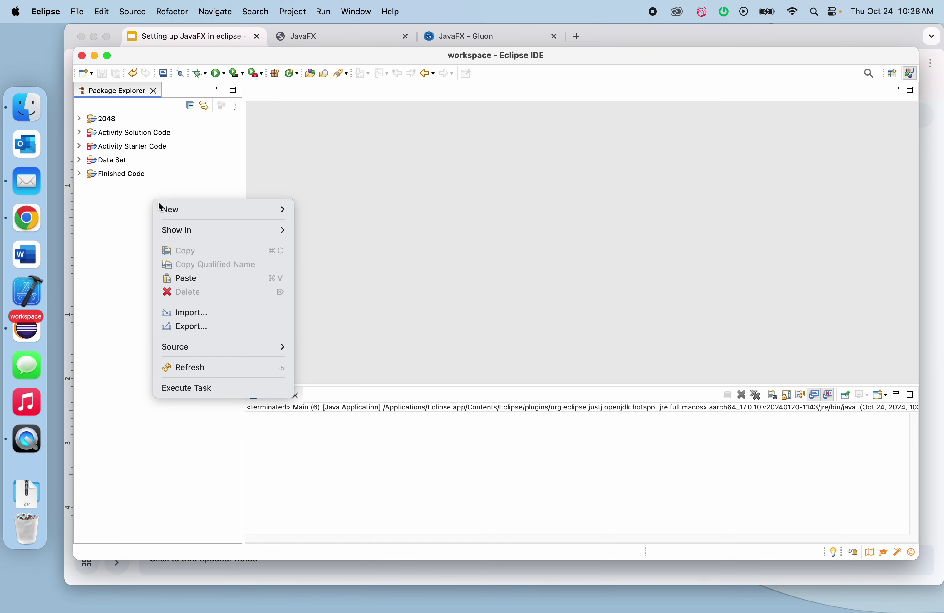
pyautogui.moveTo(209, 207)
pyautogui.click(320, 223)
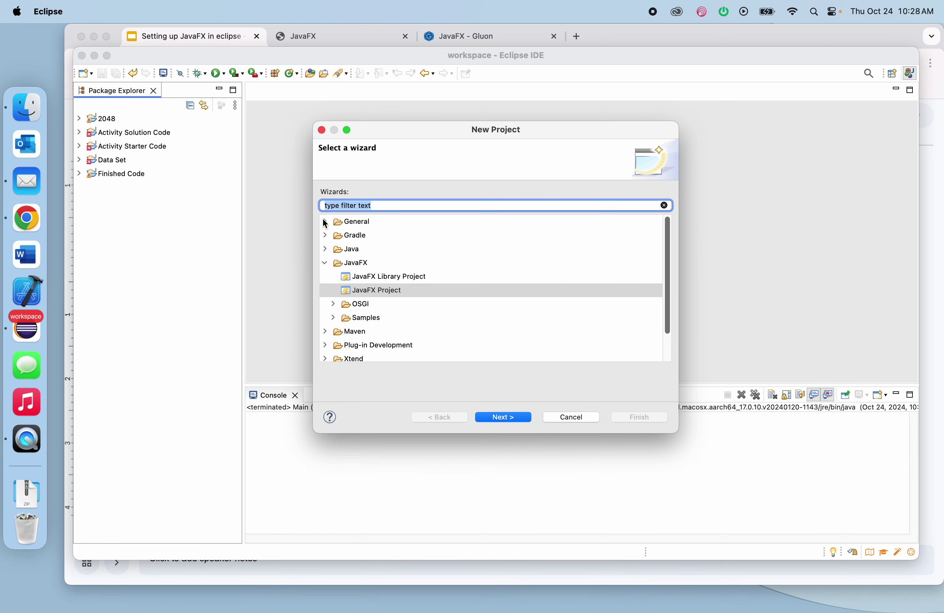
pyautogui.click(376, 290)
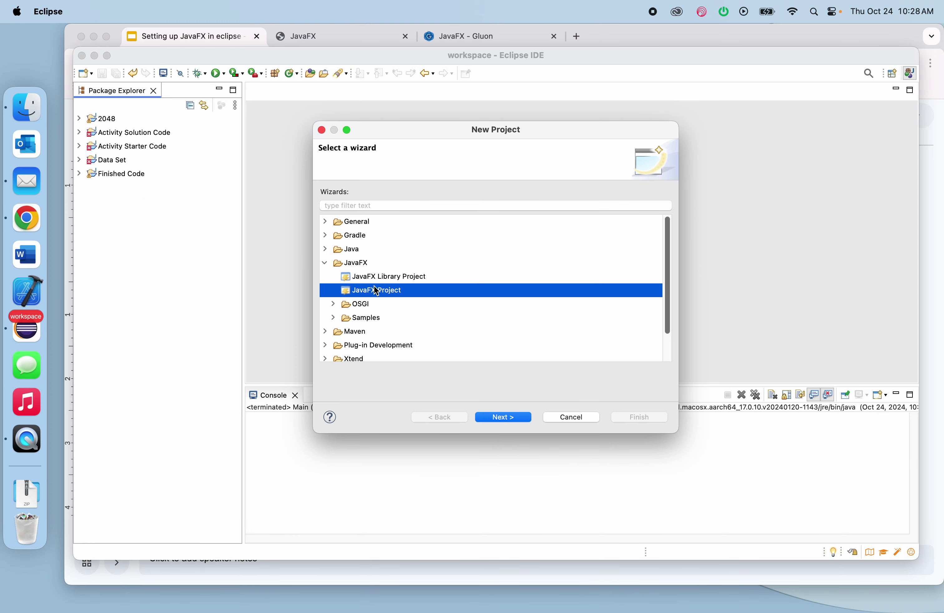
pyautogui.click(492, 418)
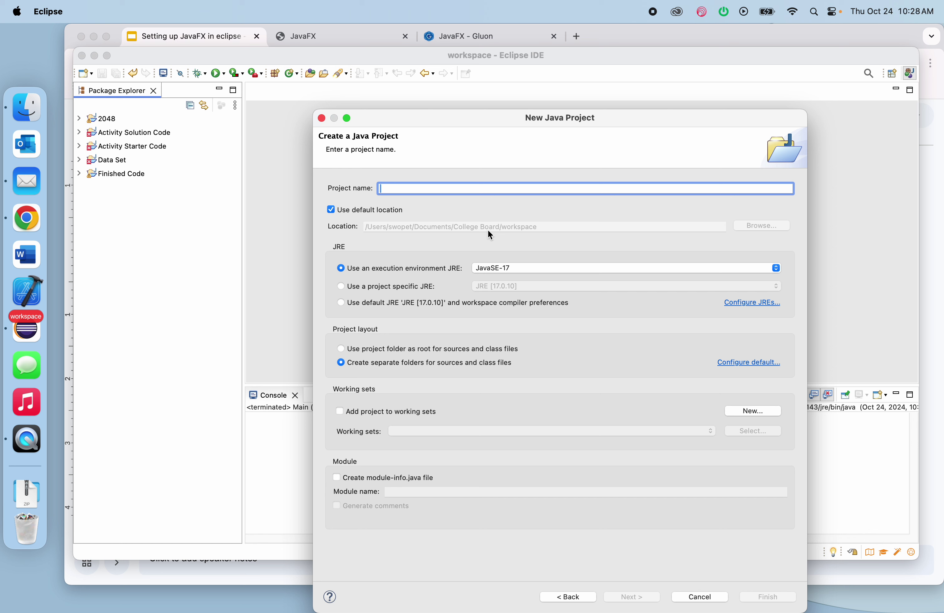
pyautogui.write('Hello')
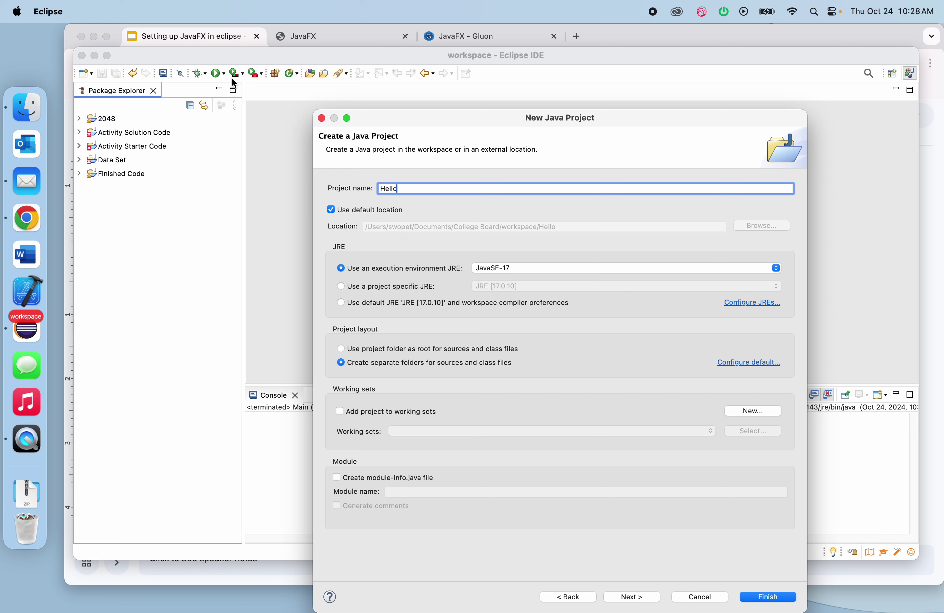
# Check the minimum JDK for JavaFX release 21 in Gluon's roadmap table in Chrome and return to Eclipse.
pyautogui.click(316, 33)
pyautogui.click(516, 46)
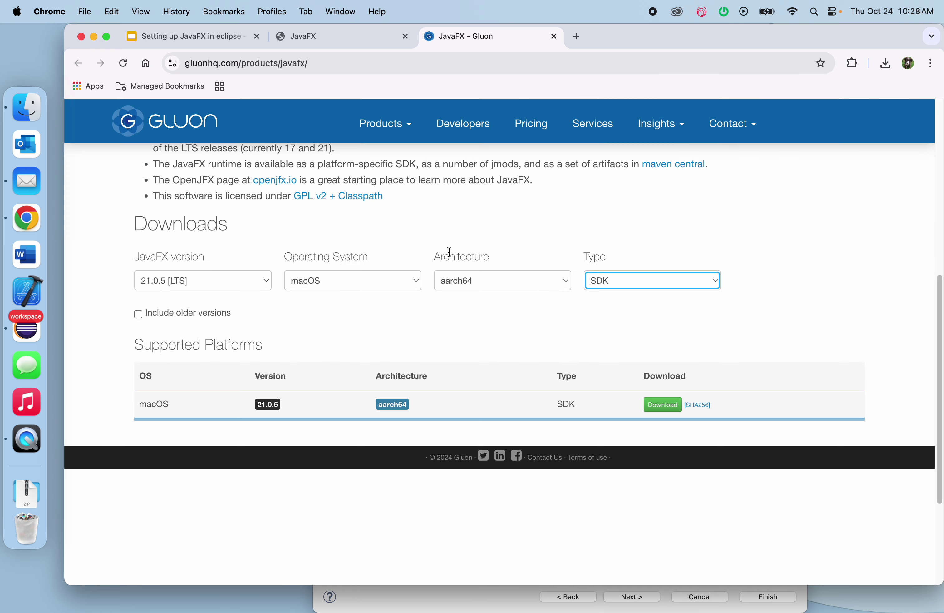
pyautogui.scroll(10, 449, 249)
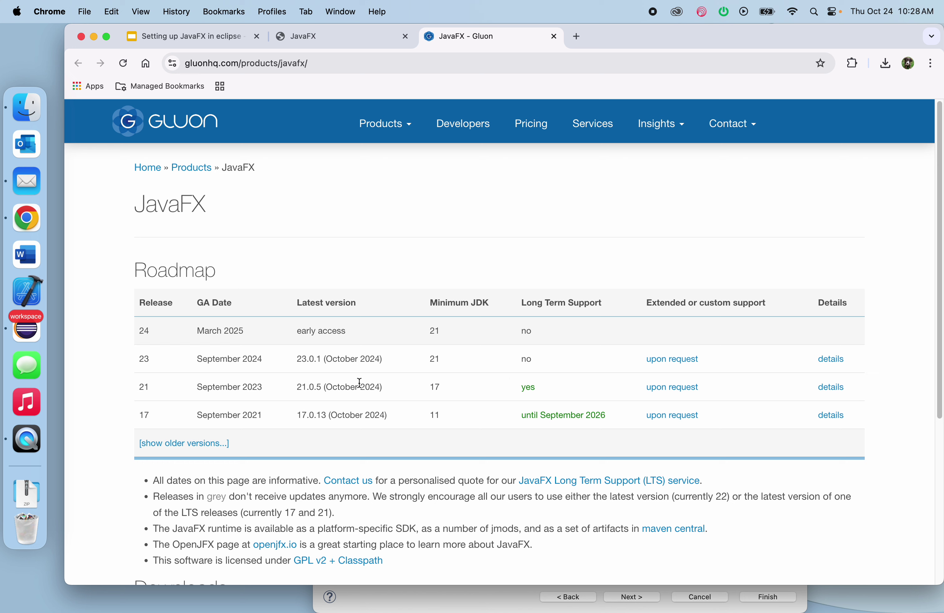
pyautogui.moveTo(428, 390); pyautogui.dragTo(445, 391)
pyautogui.click(29, 329)
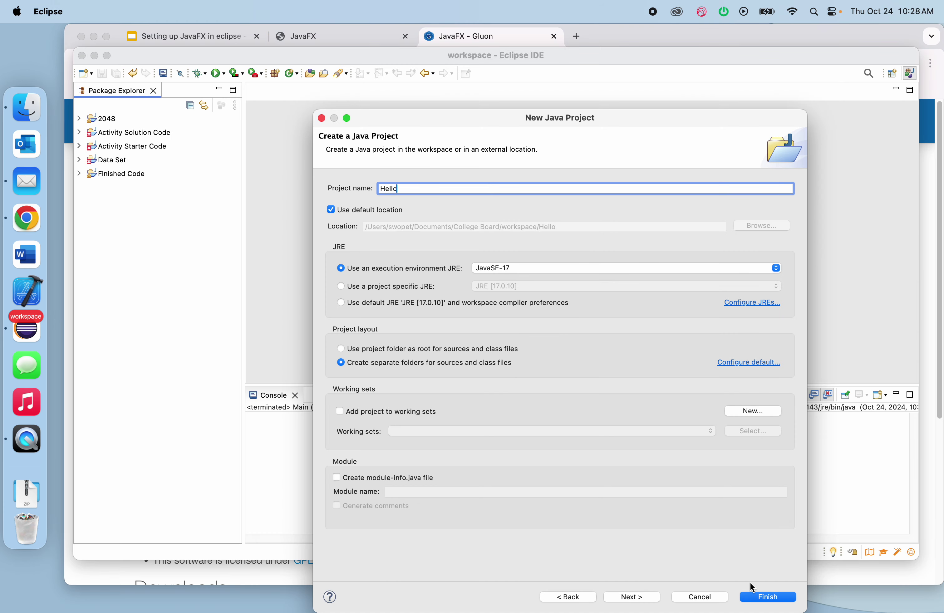
# Finish creating the Hello project and open Main.java from its application package.
pyautogui.click(762, 599)
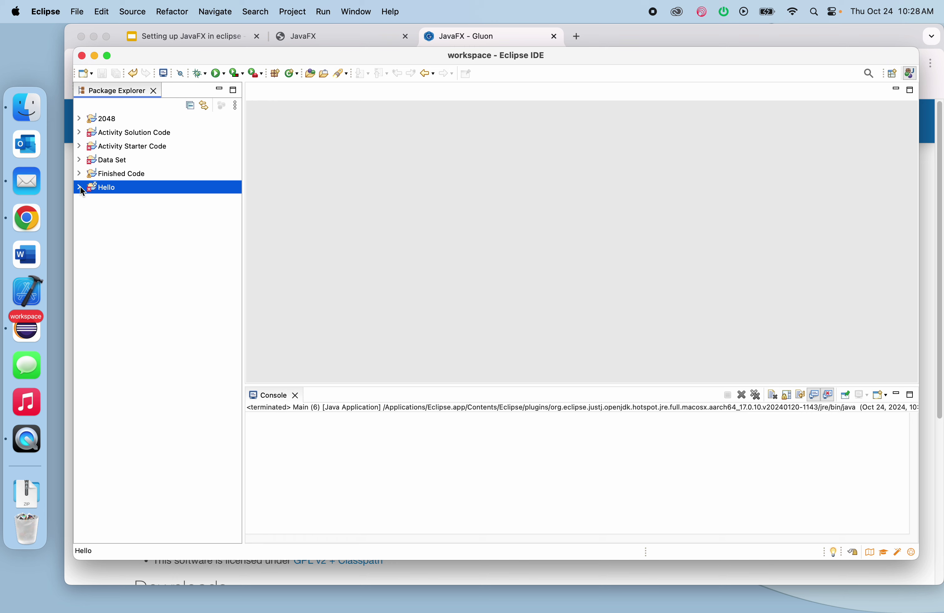
pyautogui.click(79, 187)
pyautogui.click(87, 201)
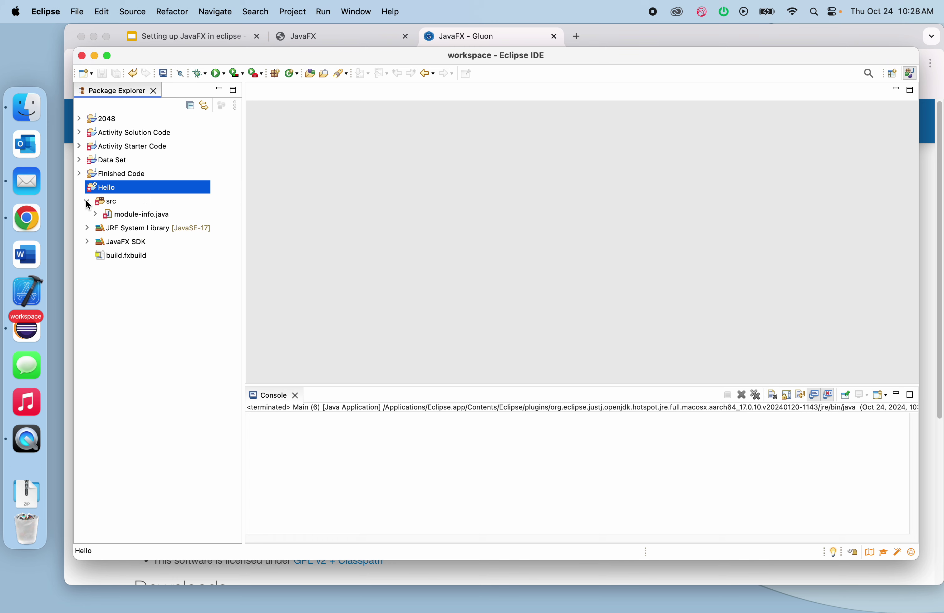
pyautogui.click(96, 216)
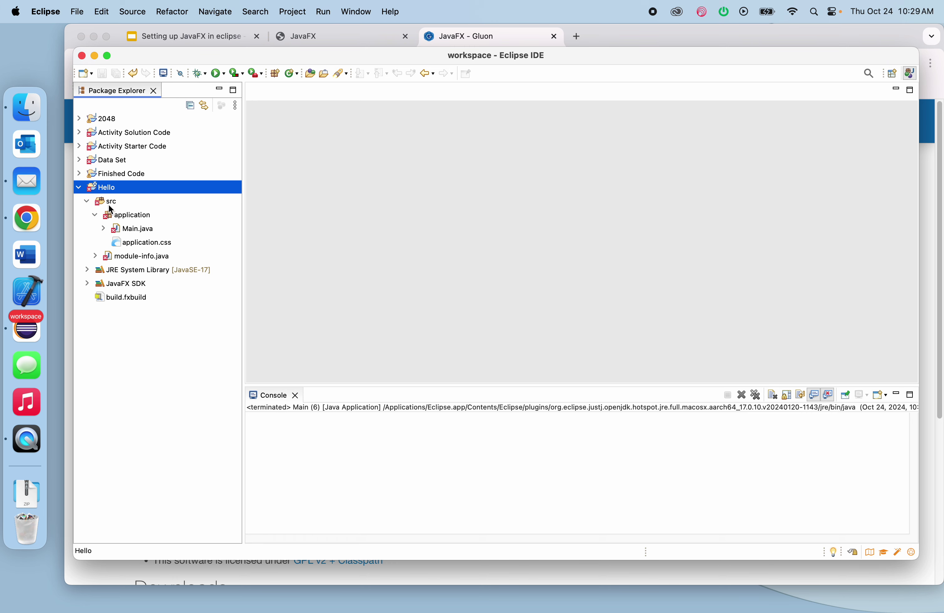
pyautogui.click(130, 230)
pyautogui.doubleClick(133, 229)
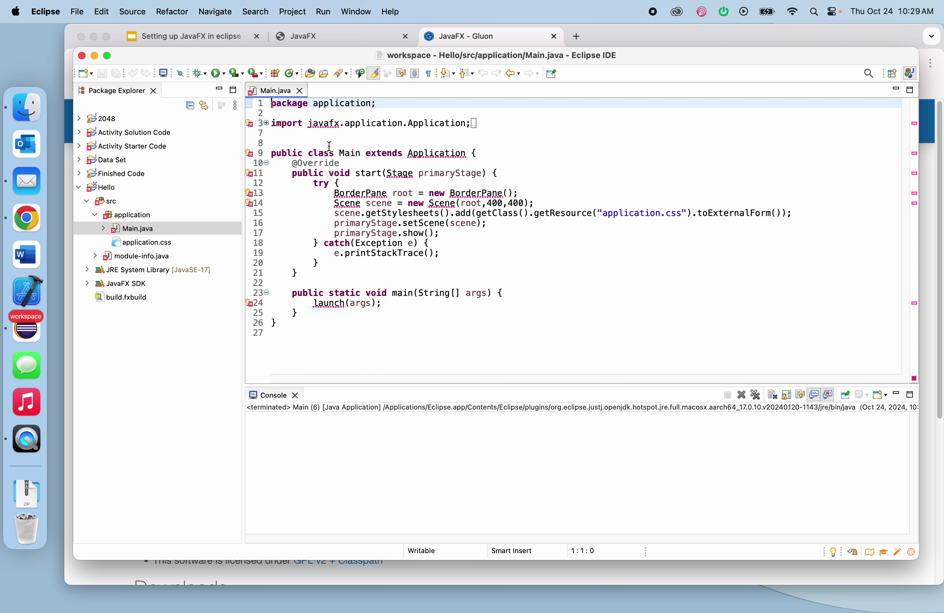
# Delete the module-info.java file from the Hello project's src folder.
pyautogui.rightClick(142, 260)
pyautogui.click(288, 250)
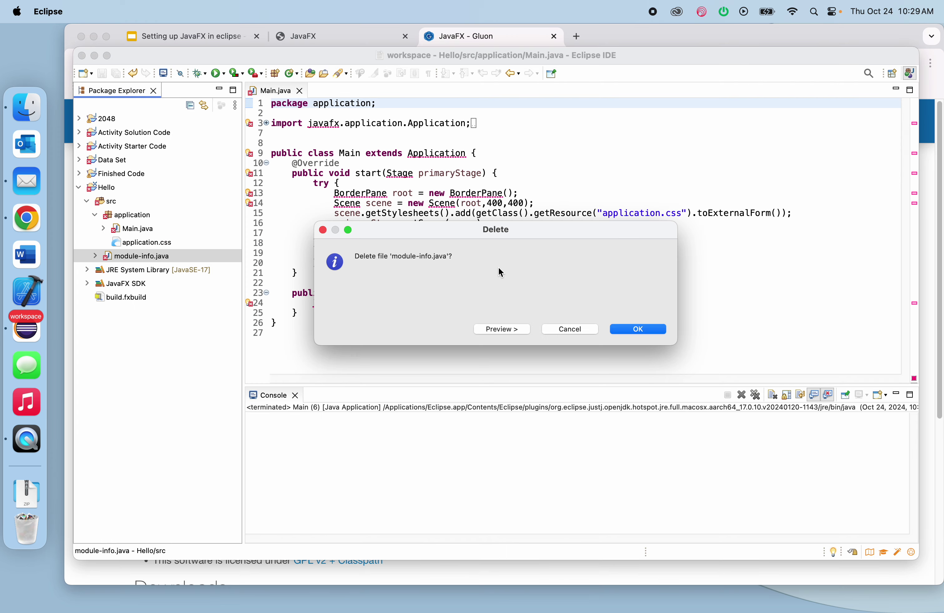
pyautogui.click(638, 330)
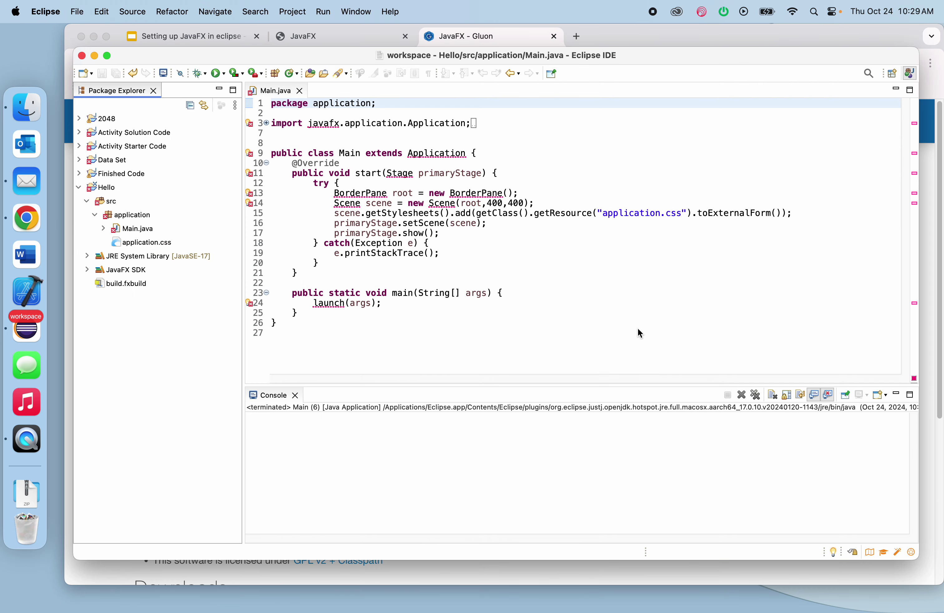
# Highlight "Add library to build path" on the setup slide in Chrome and switch back to Eclipse.
pyautogui.click(192, 36)
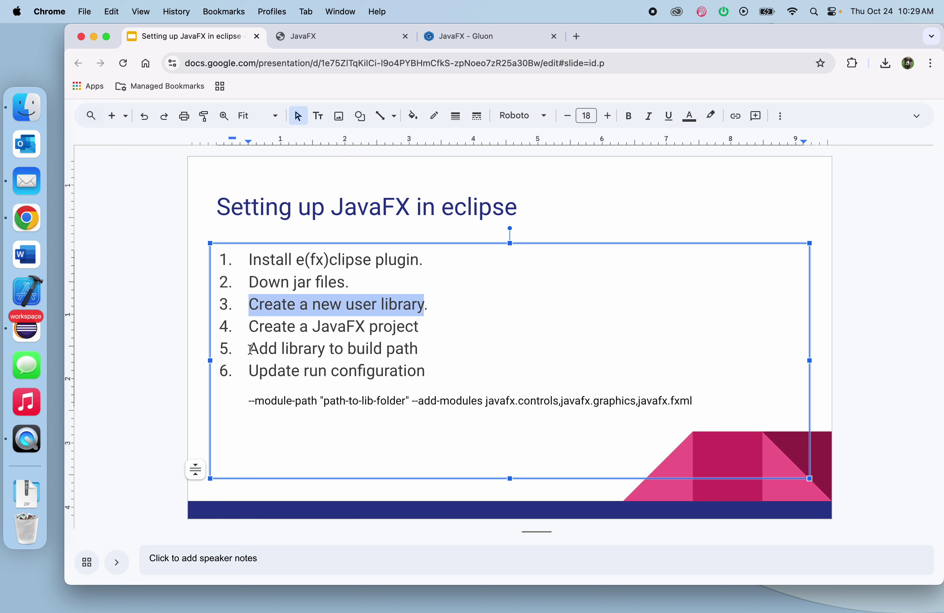
pyautogui.moveTo(250, 348); pyautogui.dragTo(418, 350)
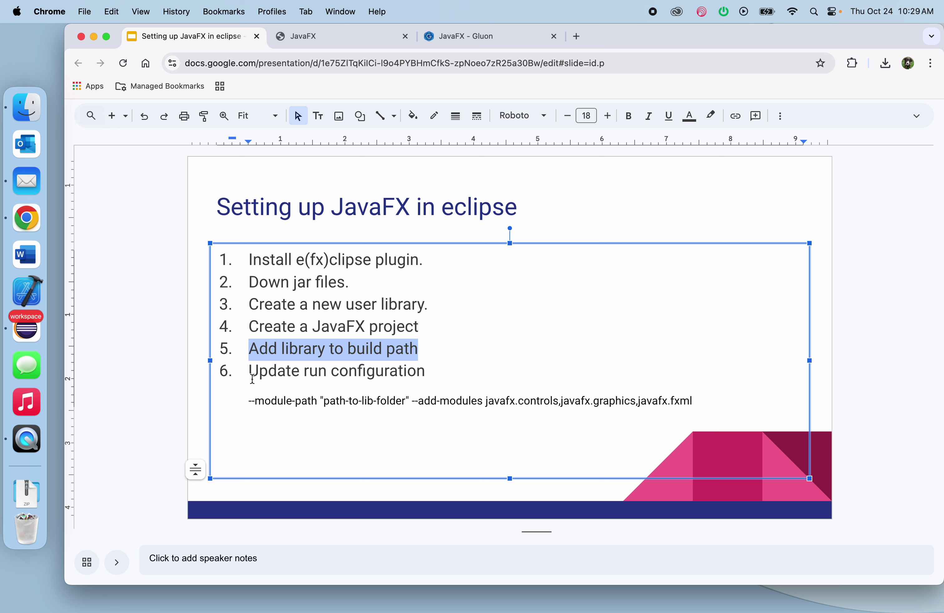
pyautogui.click(28, 333)
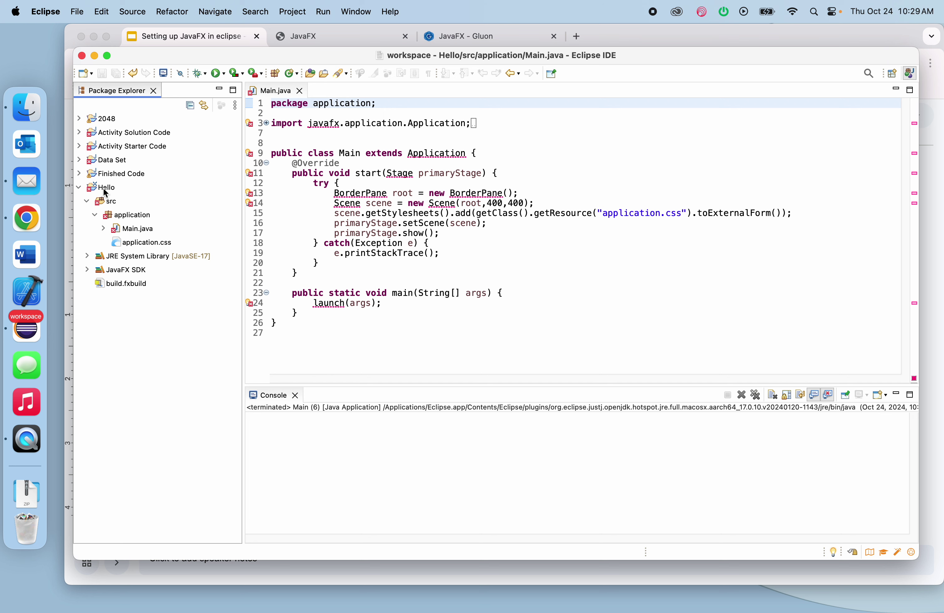
# Open the Hello project's build path configuration and bring up its libraries.
pyautogui.click(104, 189)
pyautogui.rightClick(105, 192)
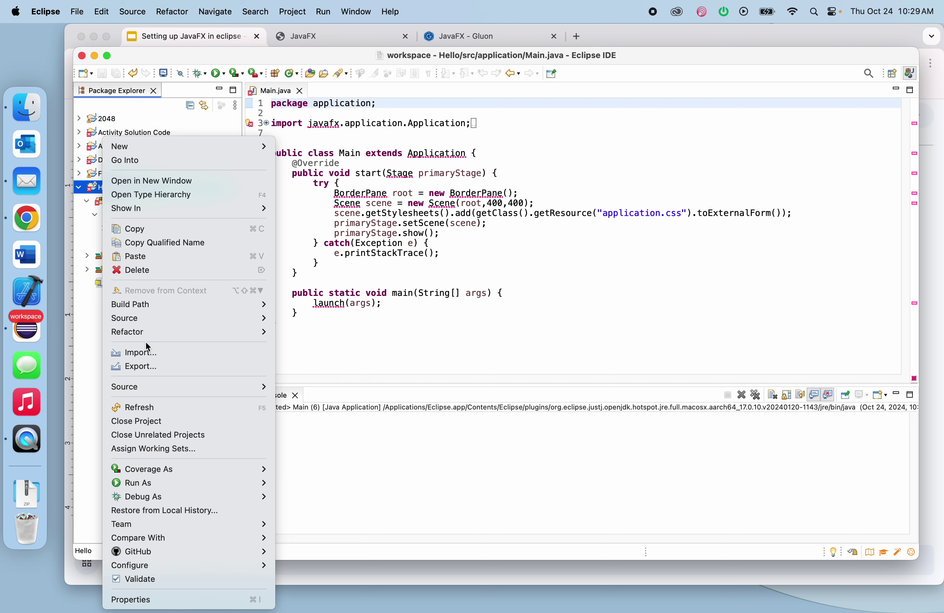
pyautogui.moveTo(167, 308)
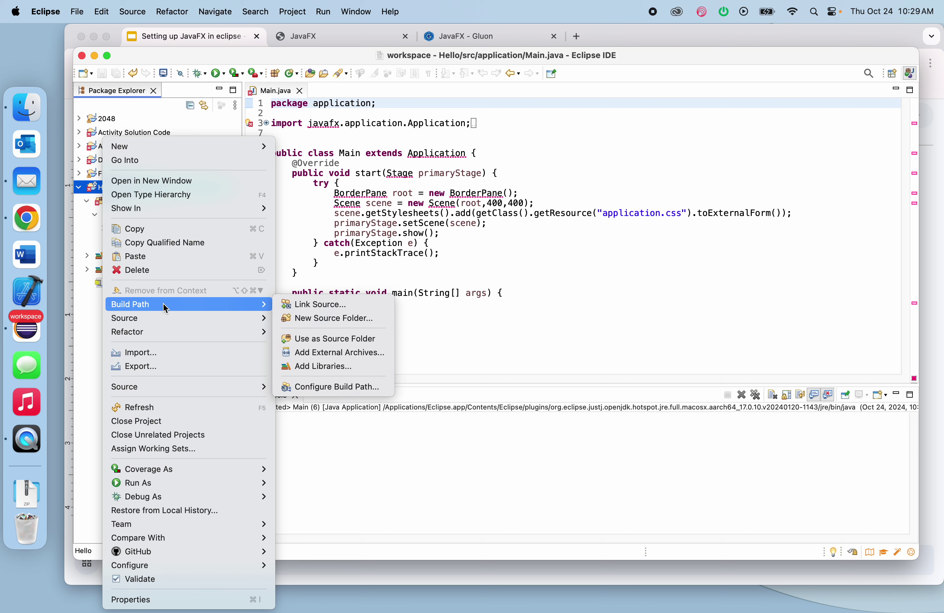
pyautogui.click(315, 389)
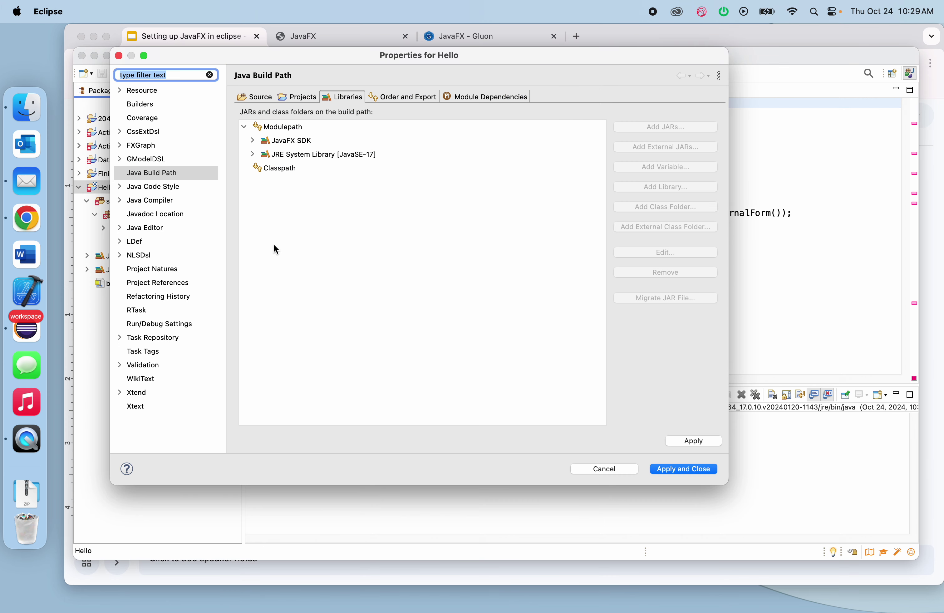
pyautogui.moveTo(289, 59); pyautogui.dragTo(329, 68)
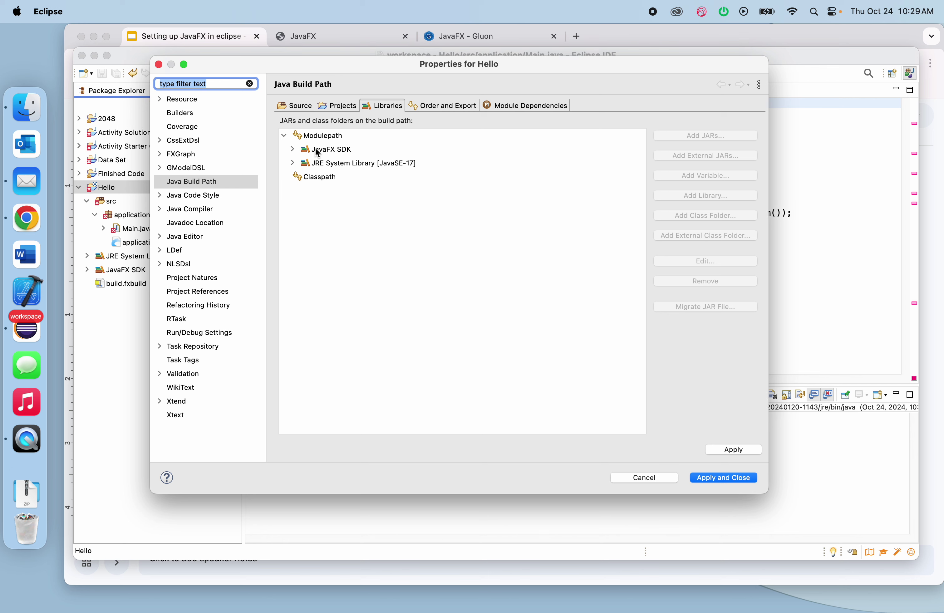
pyautogui.click(387, 107)
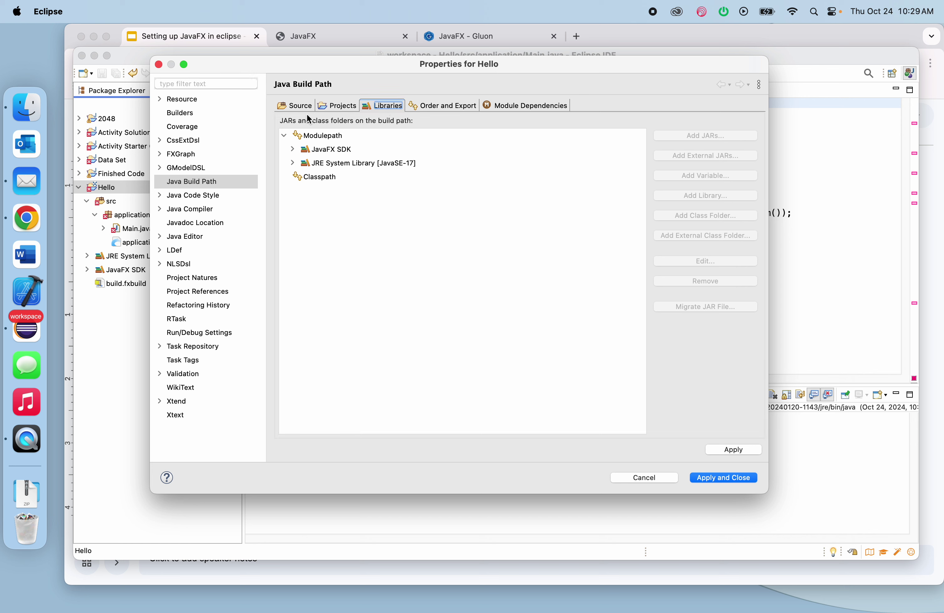
pyautogui.click(291, 106)
pyautogui.click(382, 108)
pyautogui.click(324, 179)
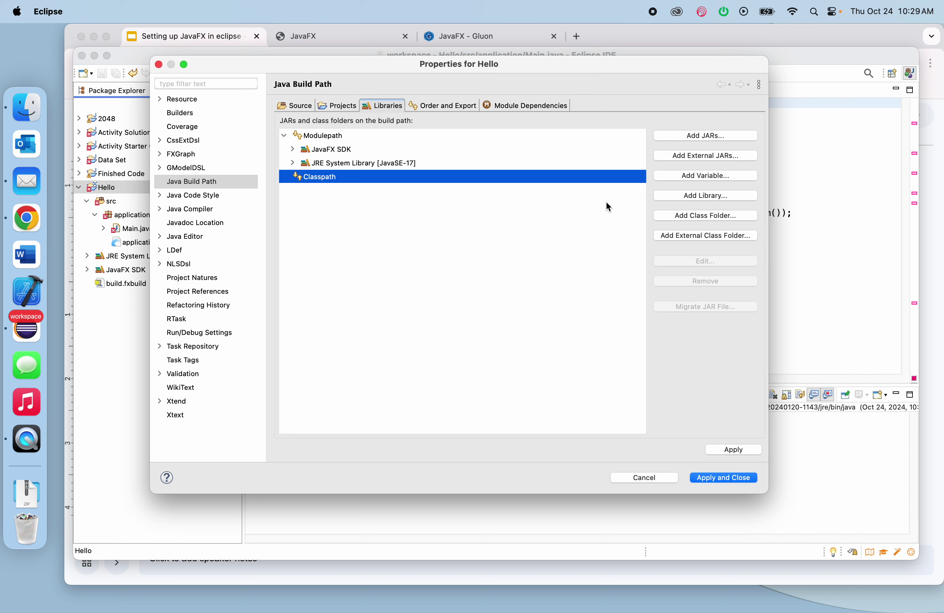
# Add the JavaFx user library to the Modulepath of the Hello project and apply the build path change.
pyautogui.click(319, 138)
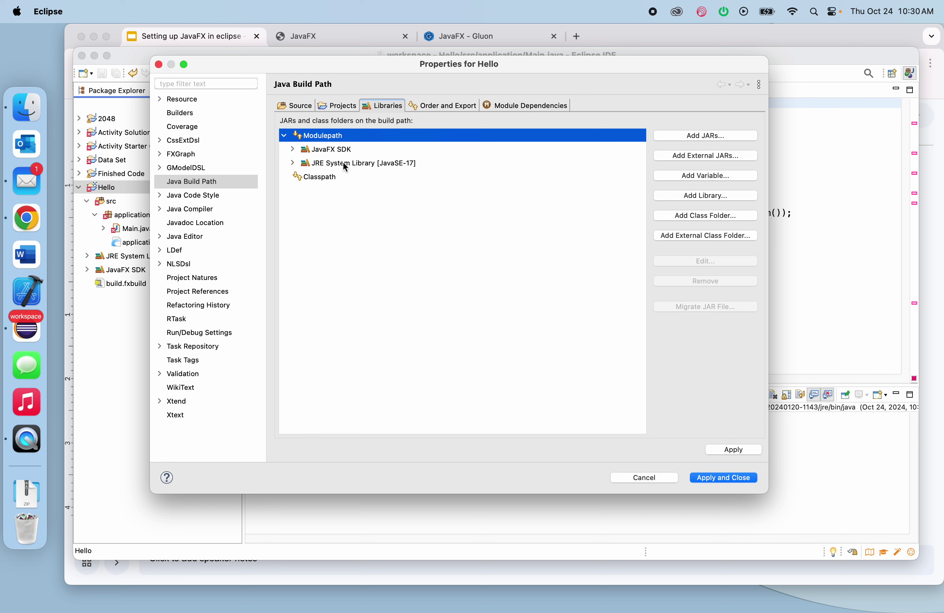
pyautogui.click(691, 197)
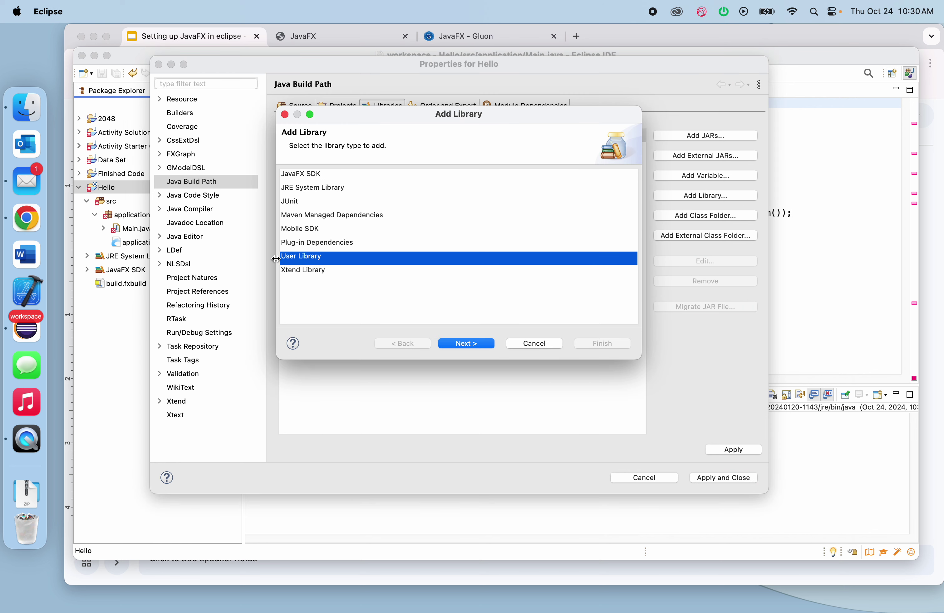
pyautogui.click(464, 345)
pyautogui.click(287, 191)
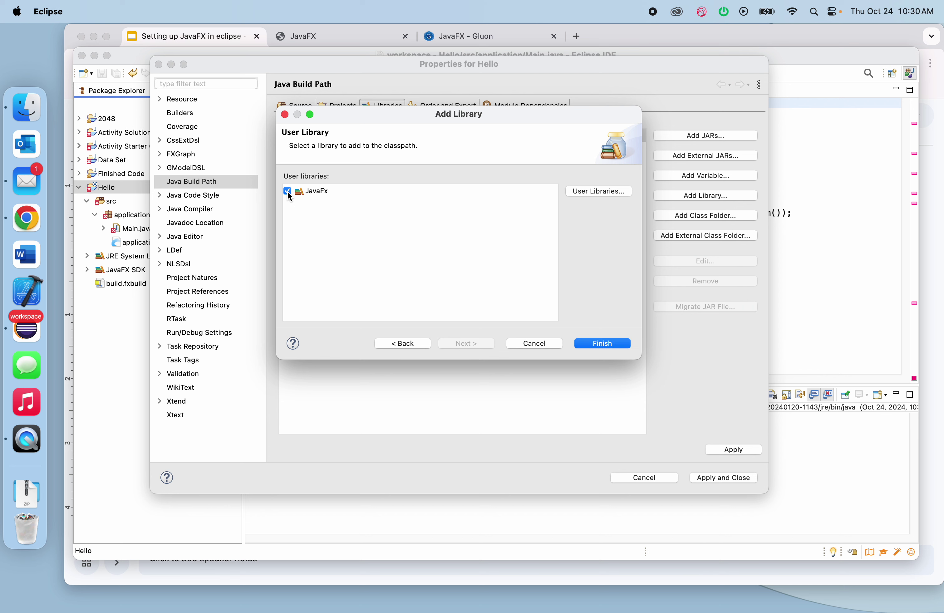
pyautogui.click(588, 342)
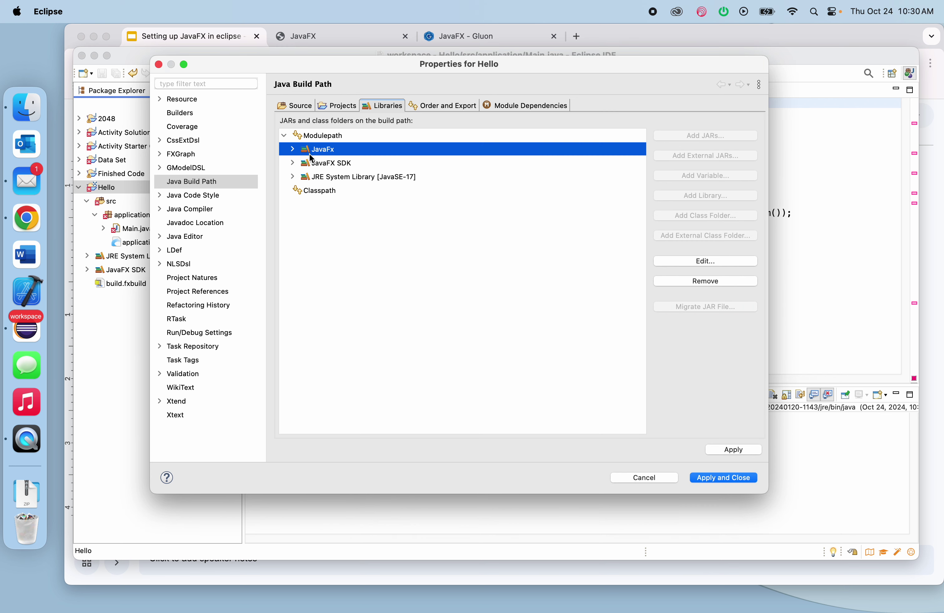
pyautogui.click(712, 480)
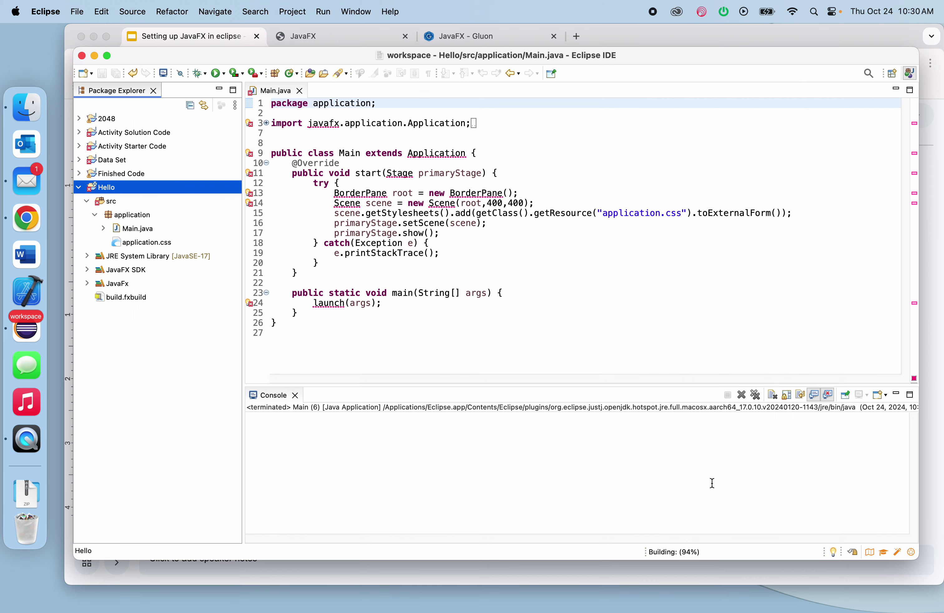
# Run the Hello project as a Java application with Main from the application package.
pyautogui.click(216, 73)
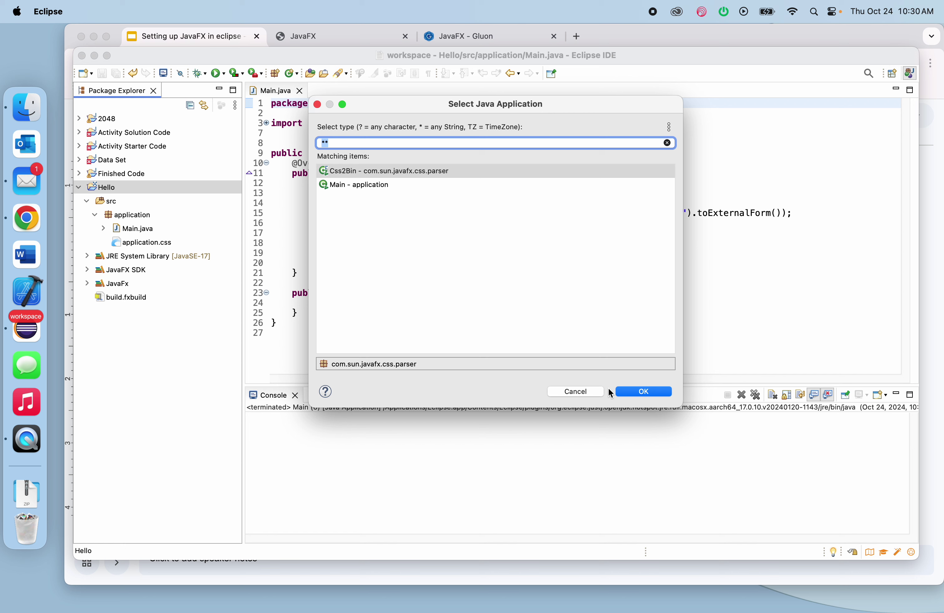
pyautogui.click(350, 183)
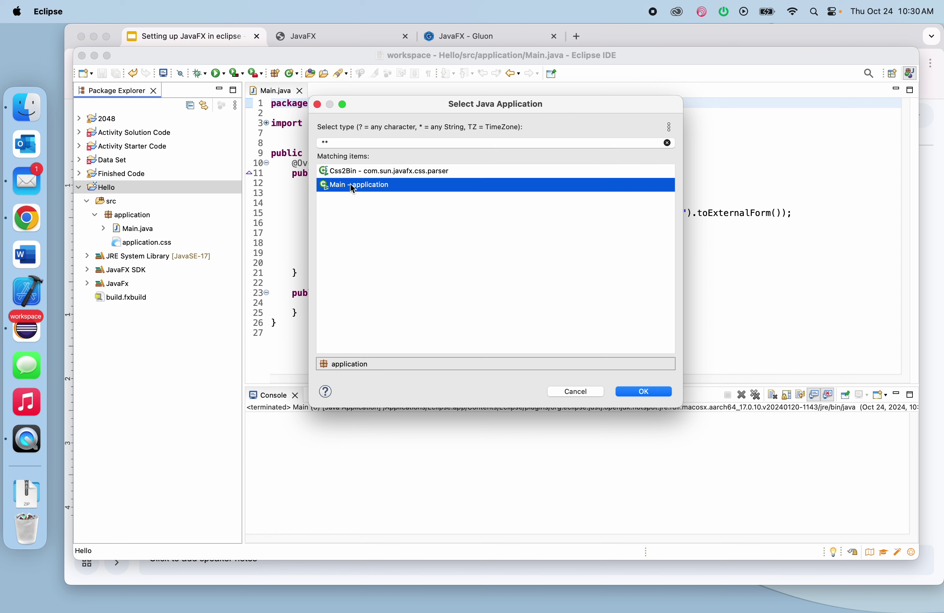
pyautogui.click(644, 392)
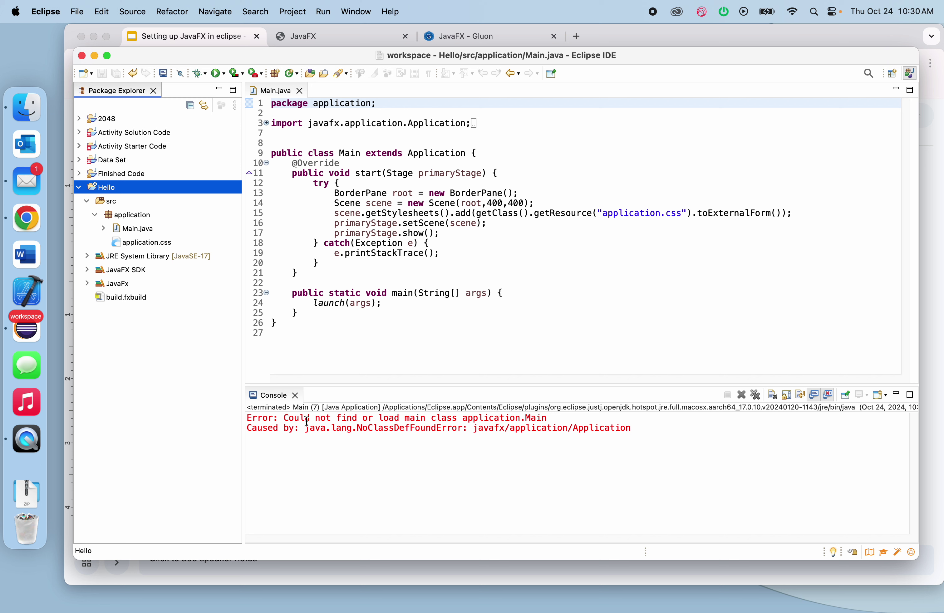
# Copy the --module-path and --add-modules argument line from the setup slide in Chrome and return to Eclipse.
pyautogui.click(171, 39)
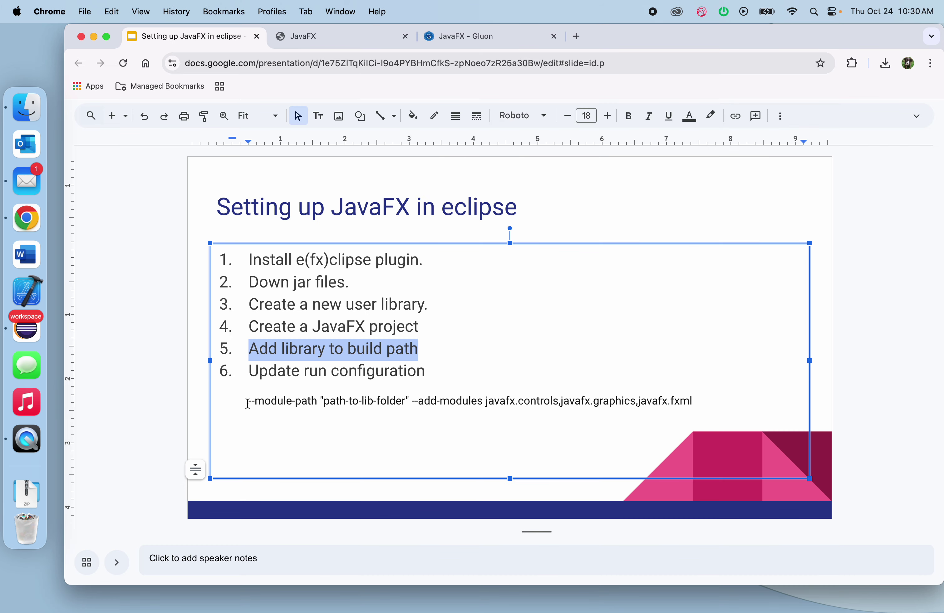
pyautogui.moveTo(250, 403); pyautogui.dragTo(689, 406)
pyautogui.press('super+c')
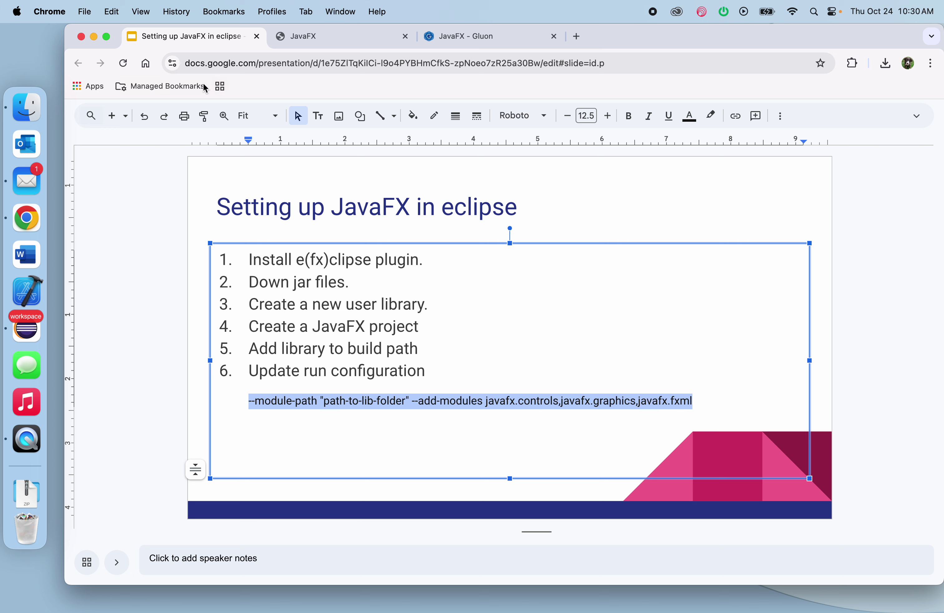
pyautogui.click(27, 331)
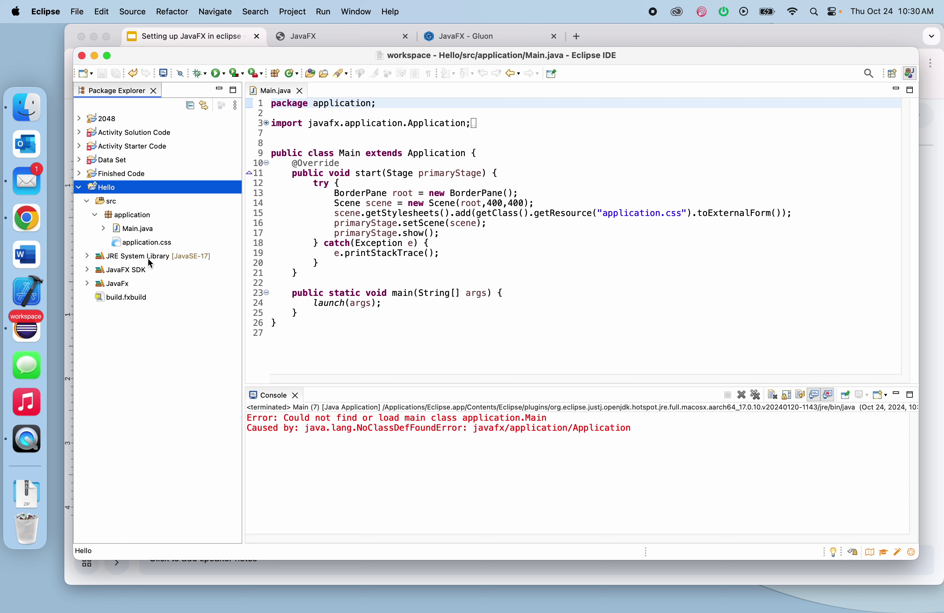
# Open the run configuration of the Hello project and disable the -XstartOnFirstThread argument for launching with SWT.
pyautogui.rightClick(124, 194)
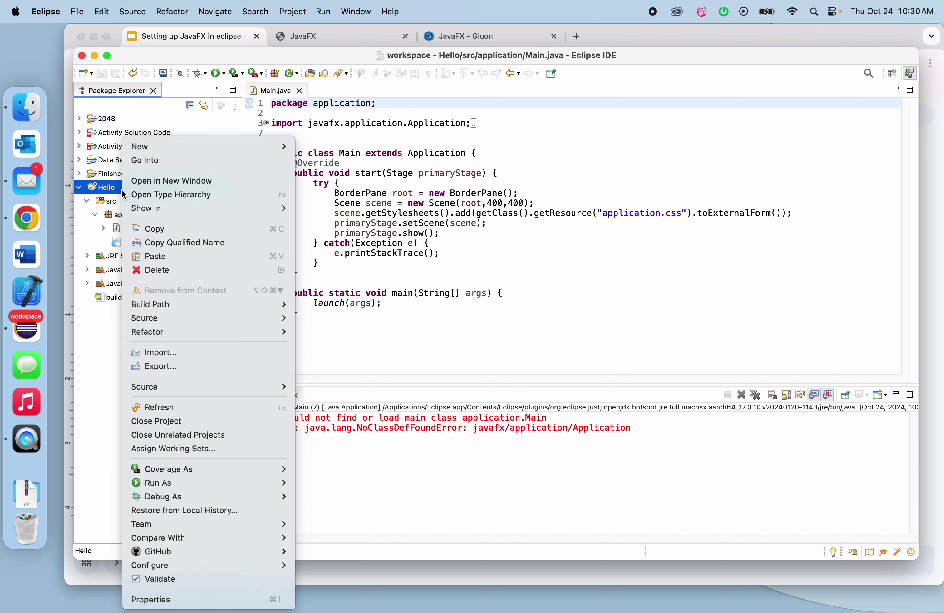
pyautogui.moveTo(192, 485)
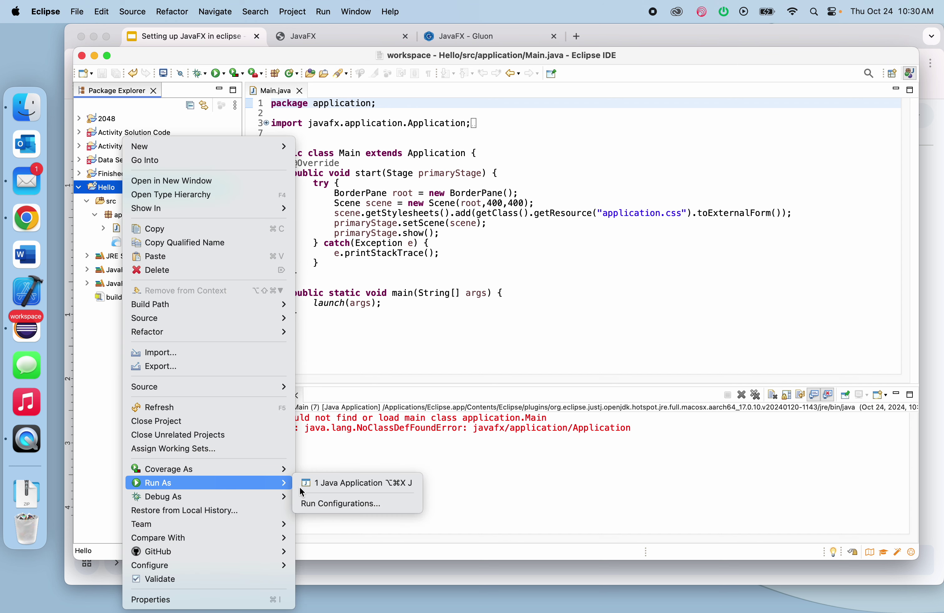
pyautogui.click(330, 503)
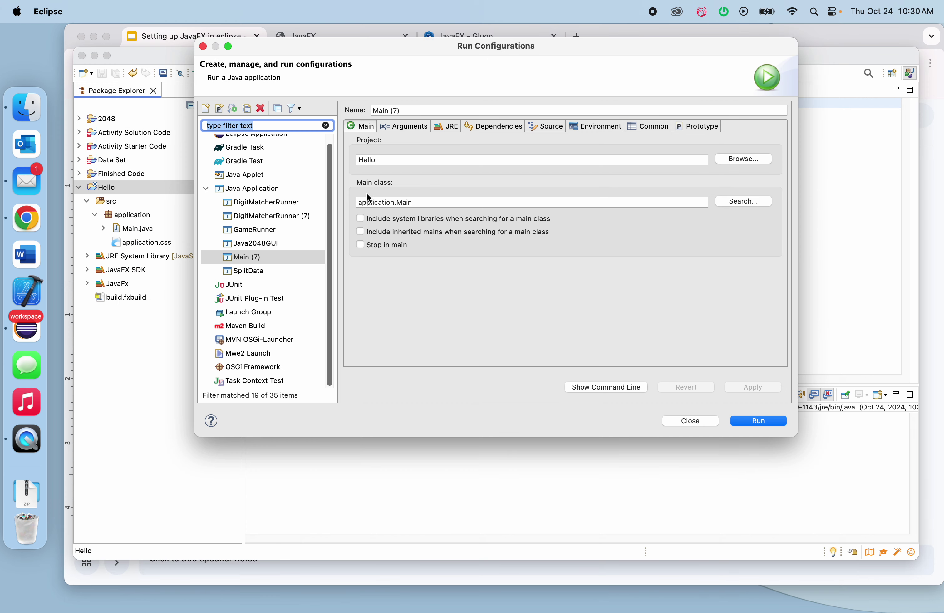
pyautogui.click(396, 126)
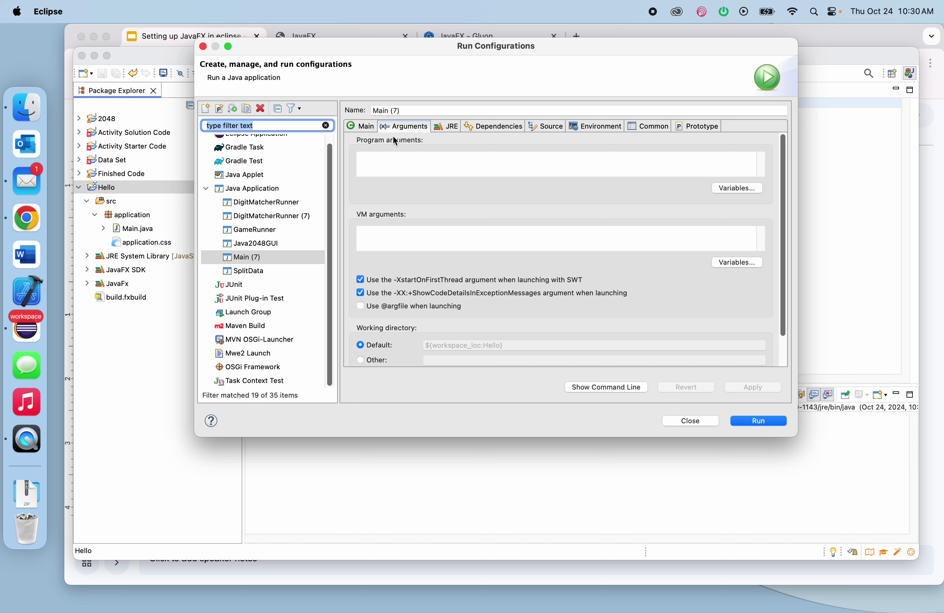
pyautogui.click(360, 280)
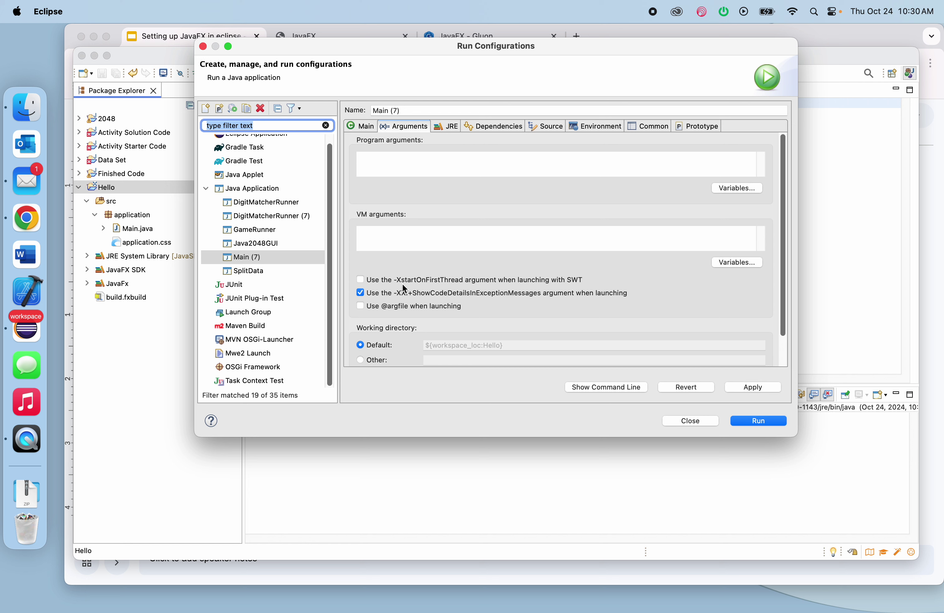
# Paste the copied argument line into the VM arguments and select its path-to-lib-folder placeholder.
pyautogui.click(384, 231)
pyautogui.press('super+v')
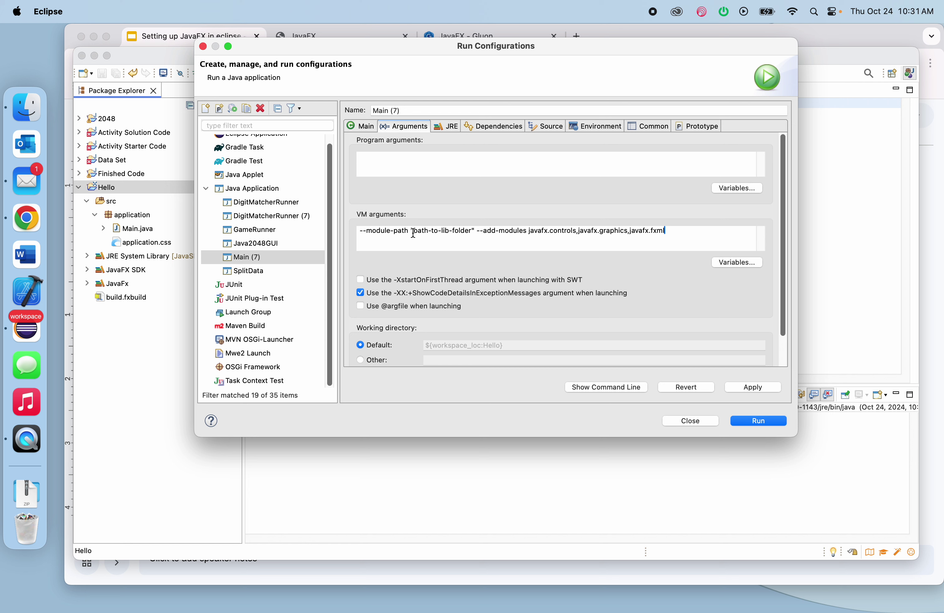
pyautogui.moveTo(414, 231); pyautogui.dragTo(470, 231)
# In Finder, open javafx-sdk-21.0.5 in the Computer Science folder and copy the lib folder's location as a pathname from its info.
pyautogui.click(26, 107)
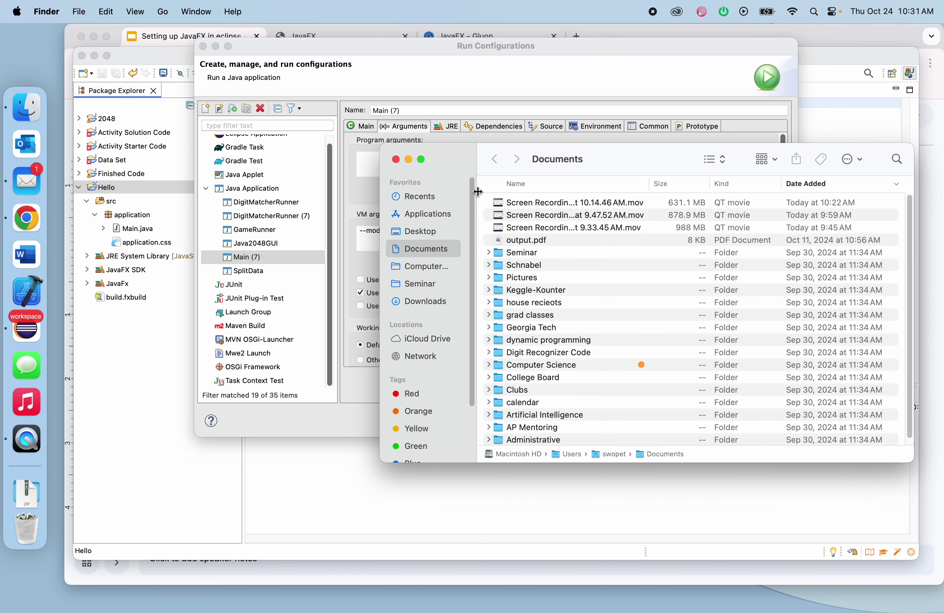
pyautogui.click(420, 266)
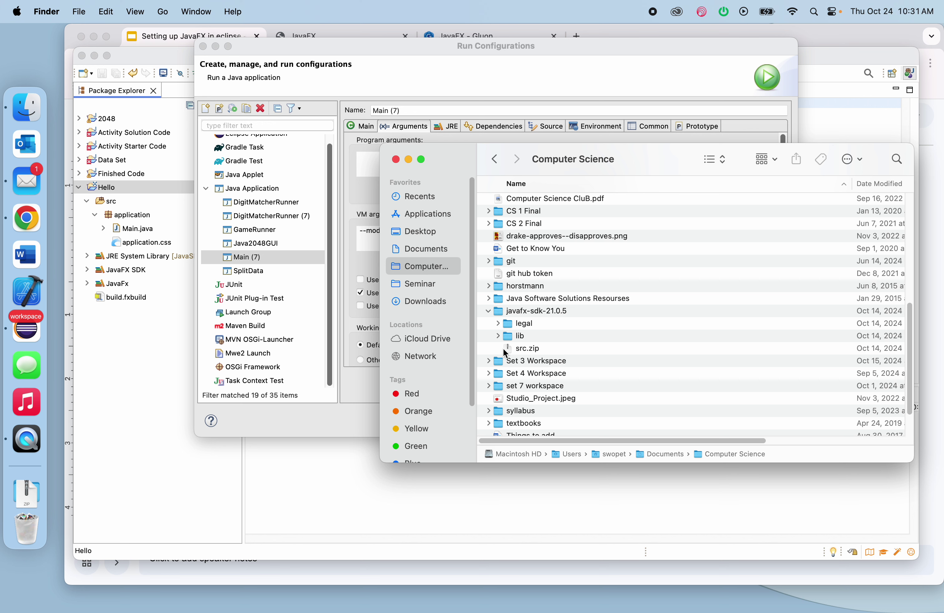
pyautogui.doubleClick(508, 313)
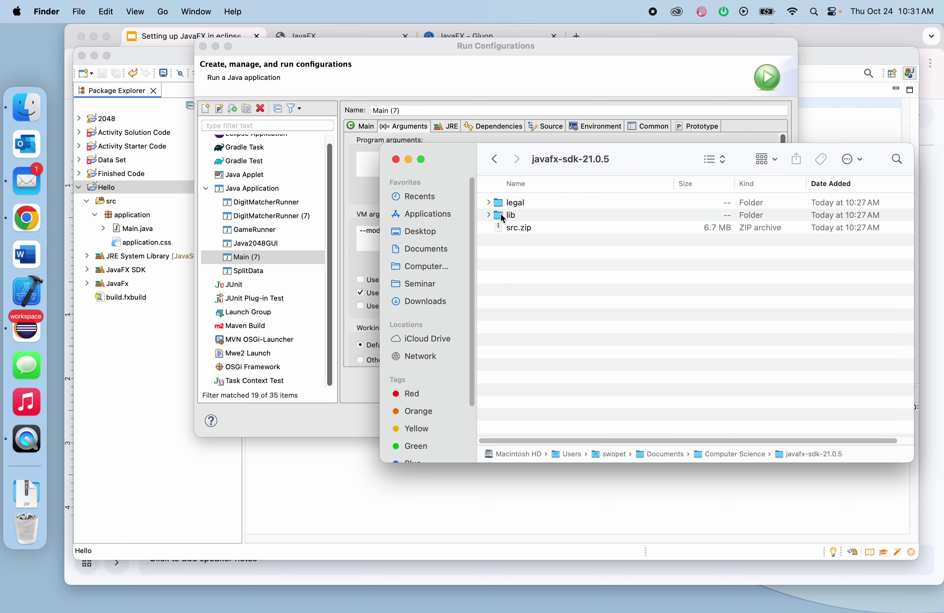
pyautogui.rightClick(501, 214)
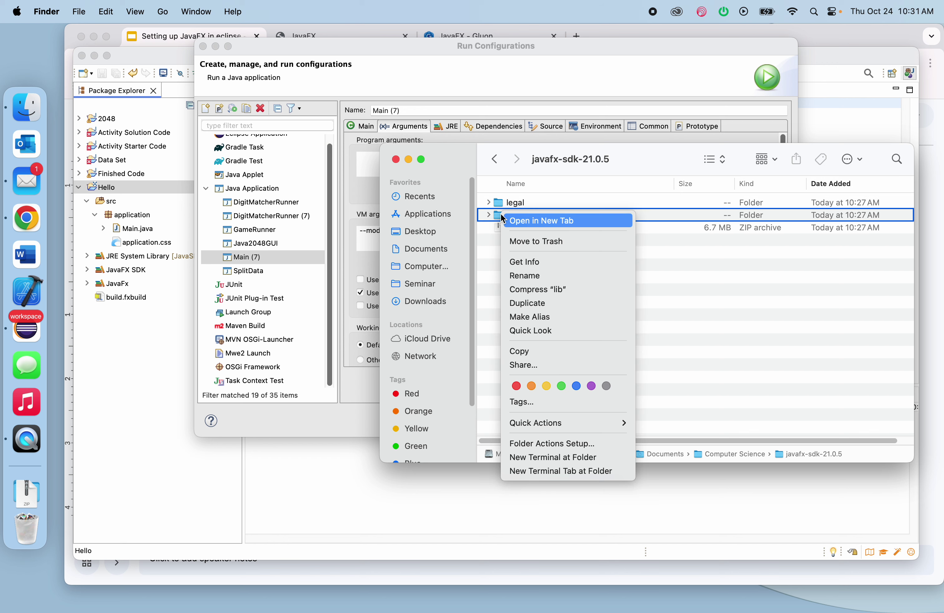
pyautogui.click(540, 262)
pyautogui.rightClick(122, 164)
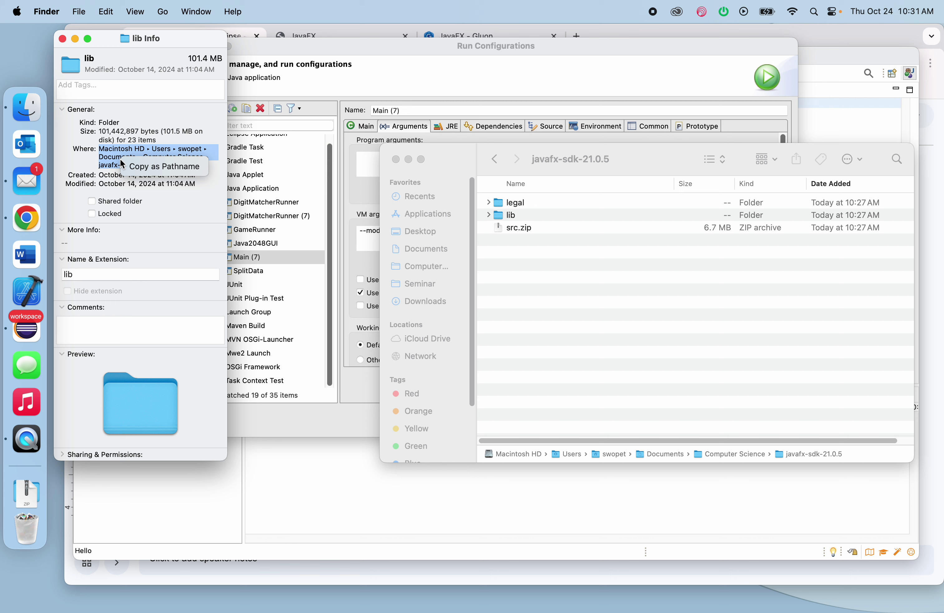
pyautogui.click(139, 168)
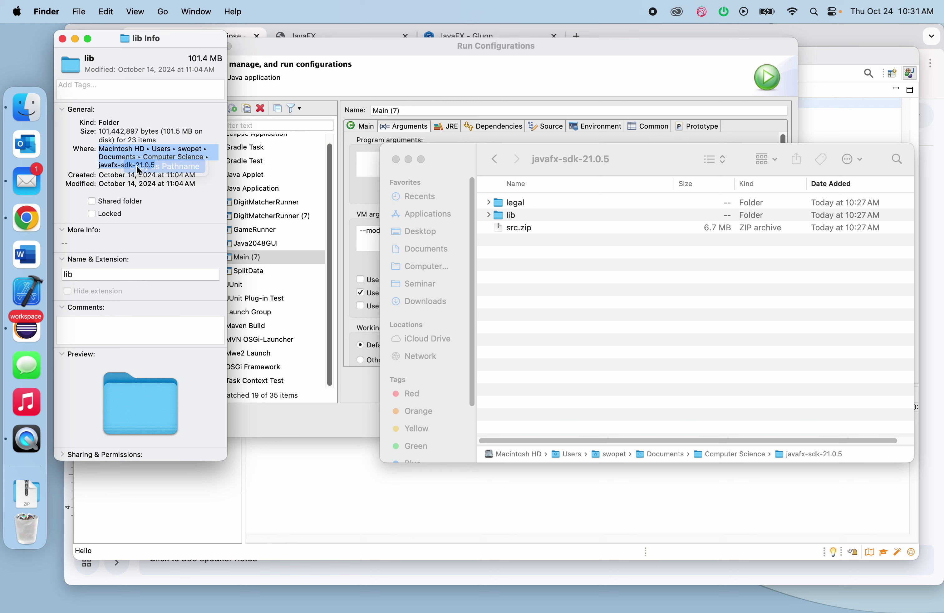
# Back in Eclipse's run configuration, replace the path-to-lib-folder placeholder in the VM arguments with the copied javafx-sdk-21.0.5 path.
pyautogui.click(417, 56)
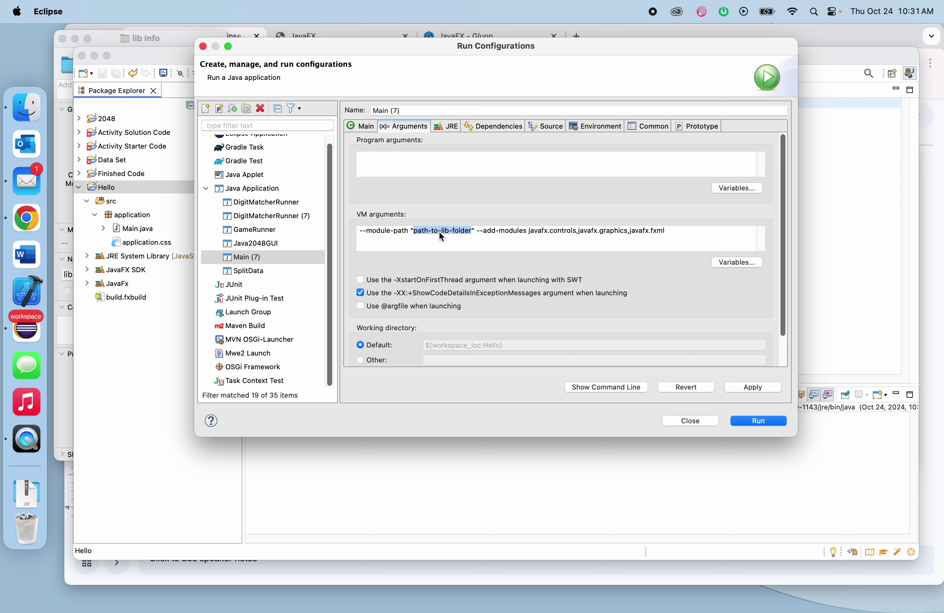
pyautogui.moveTo(414, 231); pyautogui.dragTo(491, 225)
pyautogui.press('super+v')
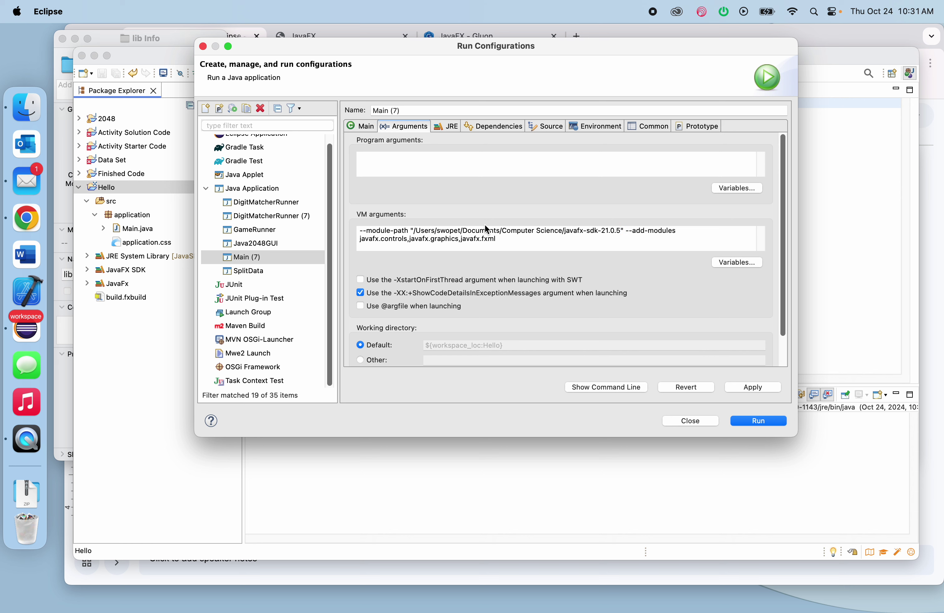
# Change the module path's slashes to backslashes, with a double backslash before Users, and apply and run the configuration.
pyautogui.click(419, 231)
pyautogui.press('BackSpace')
pyautogui.write('\\\\')
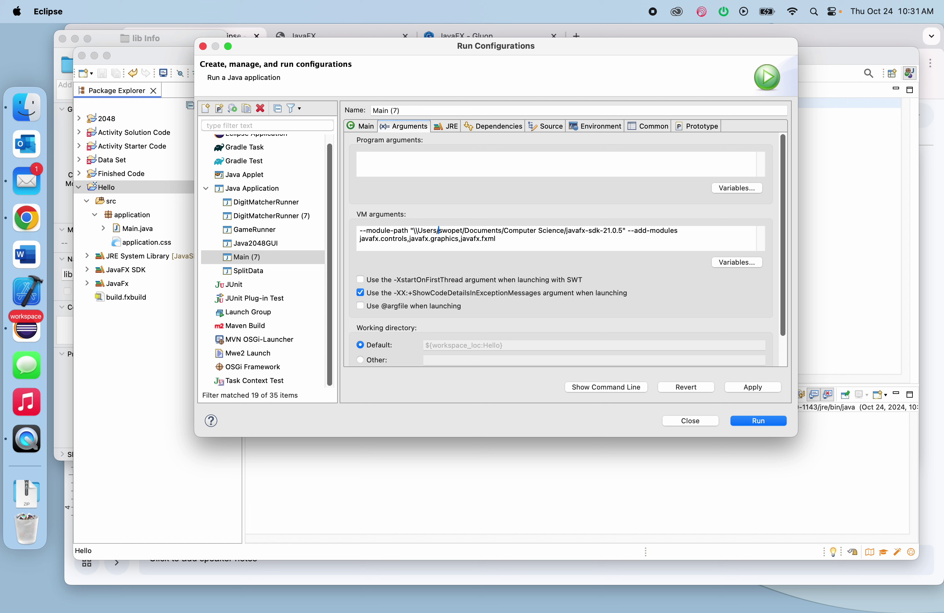
pyautogui.press('BackSpace')
pyautogui.write('\\')
pyautogui.press('BackSpace')
pyautogui.write('\\')
pyautogui.press('BackSpace')
pyautogui.write('\\')
pyautogui.press('BackSpace')
pyautogui.write('\\')
pyautogui.click(750, 387)
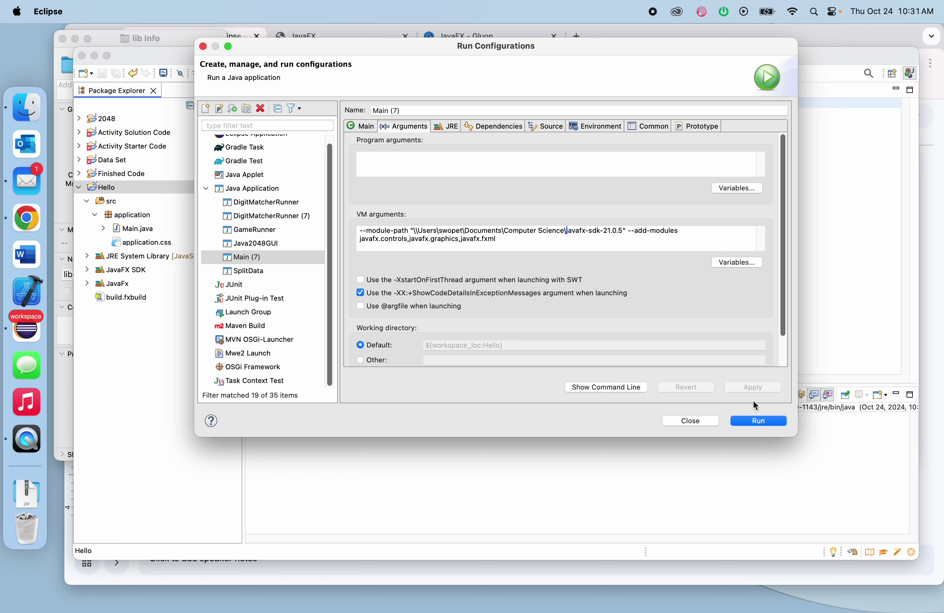
pyautogui.click(754, 421)
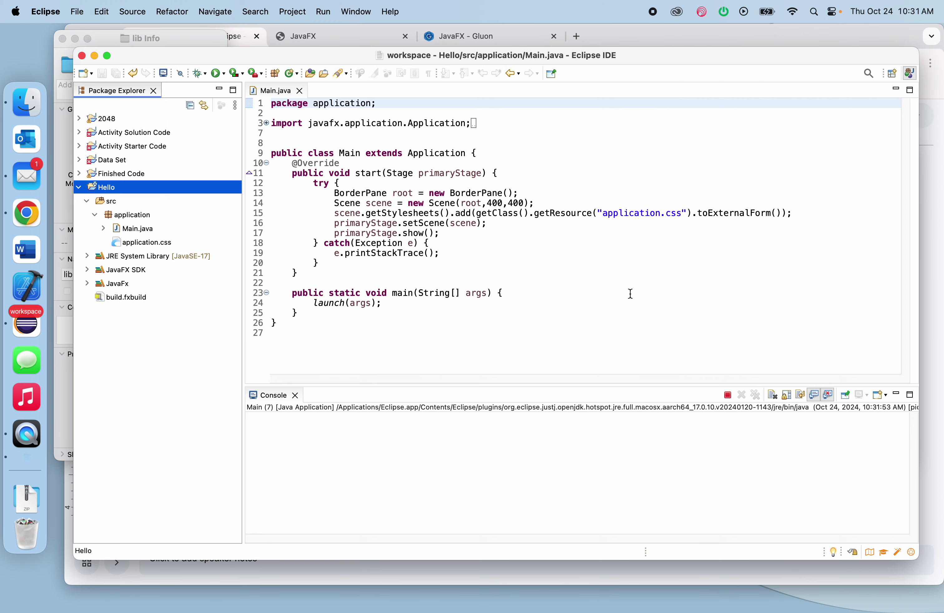